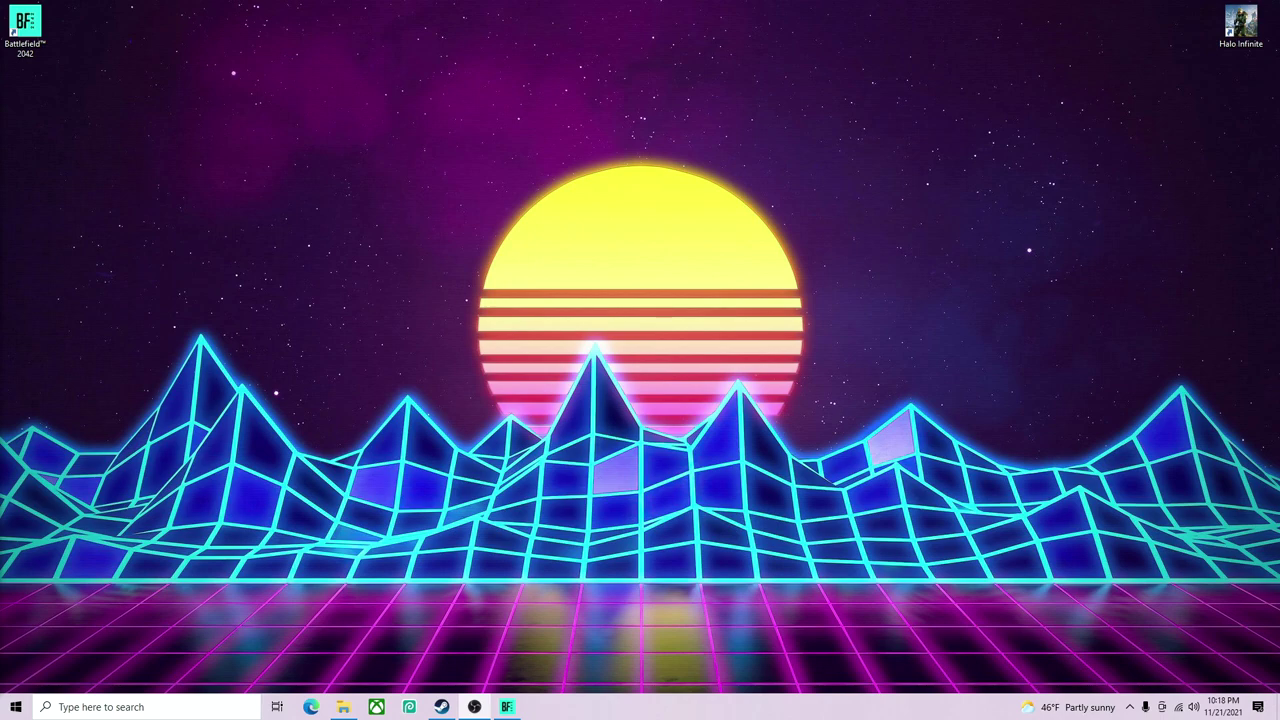
Open the settings folder inside the Battlefield 2042 folder in Documents using File Explorer.
{"action": "mouse_move", "coordinate": [341, 710]}
{"action": "left_click", "coordinate": [343, 707]}
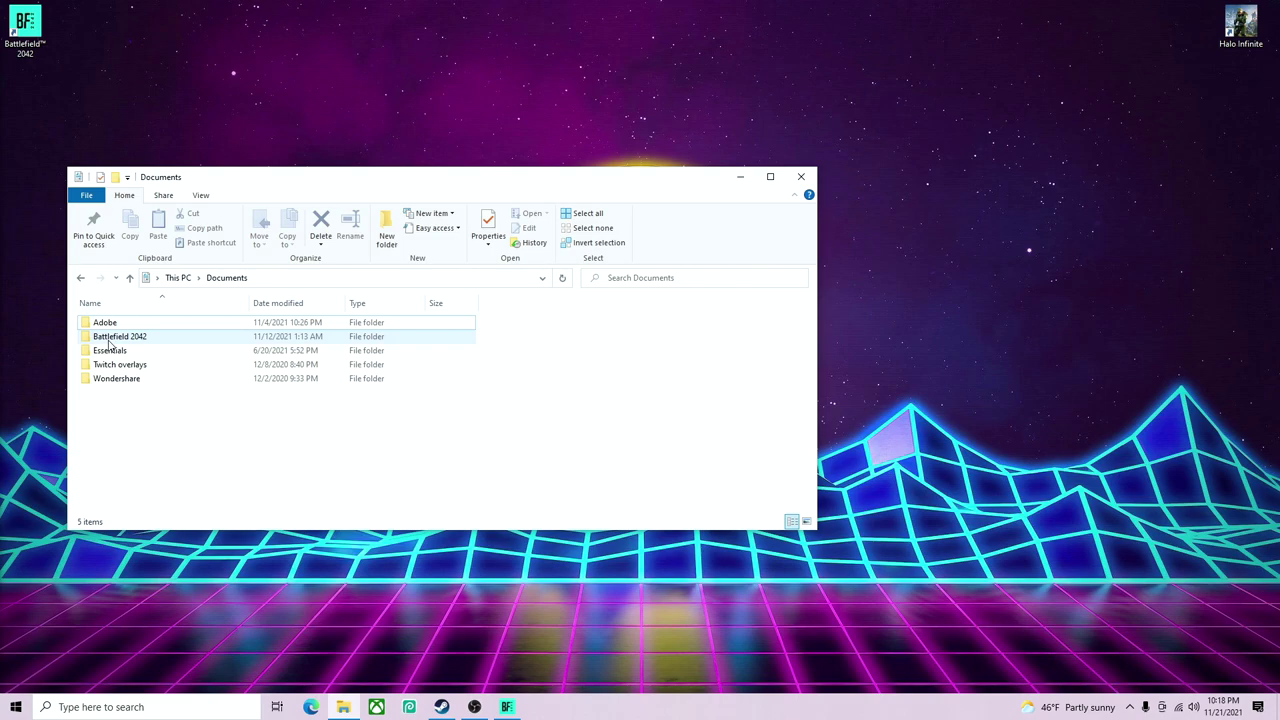
{"action": "double_click", "coordinate": [110, 340]}
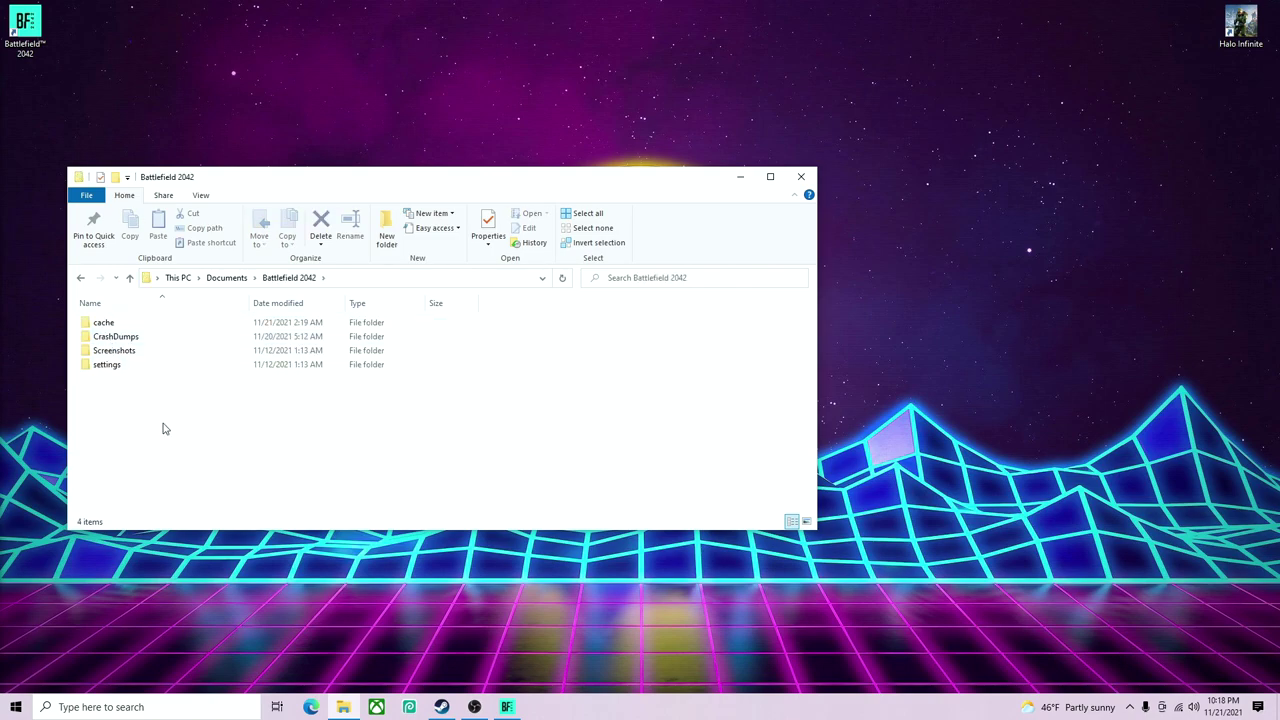
{"action": "double_click", "coordinate": [120, 366]}
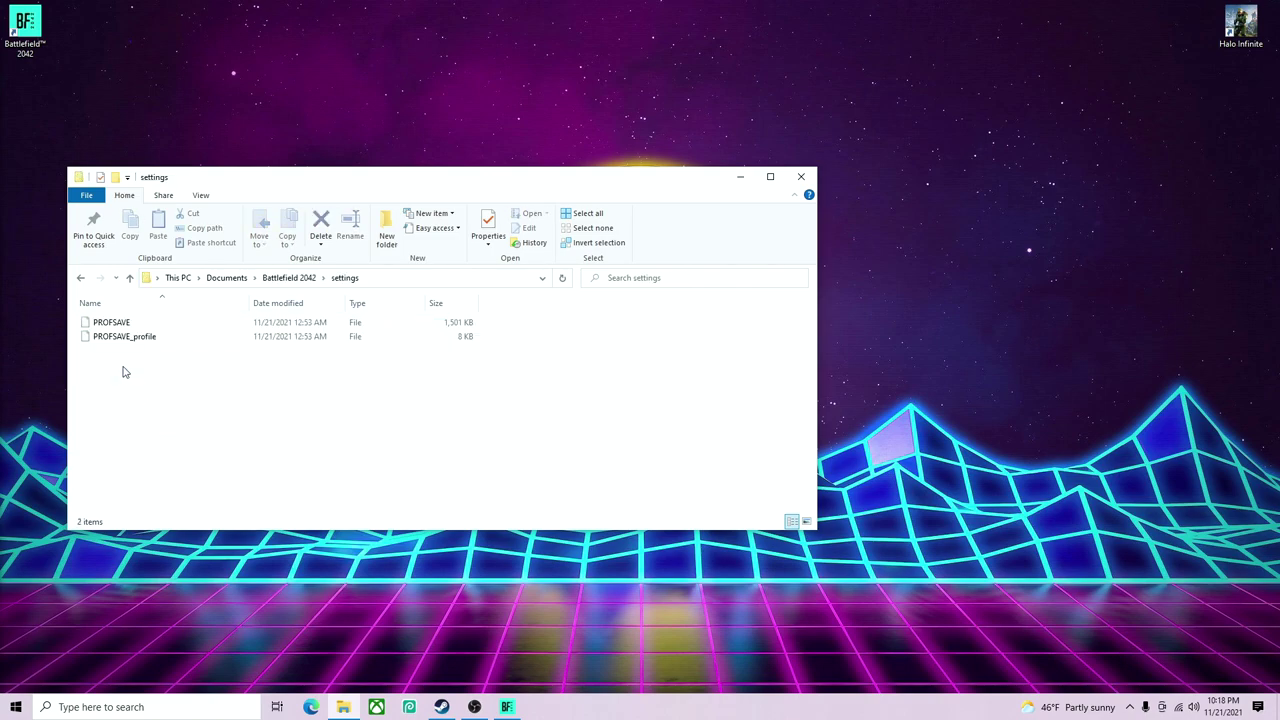
Try opening the PROFSAVE_profile file with Notepad.
{"action": "double_click", "coordinate": [122, 339]}
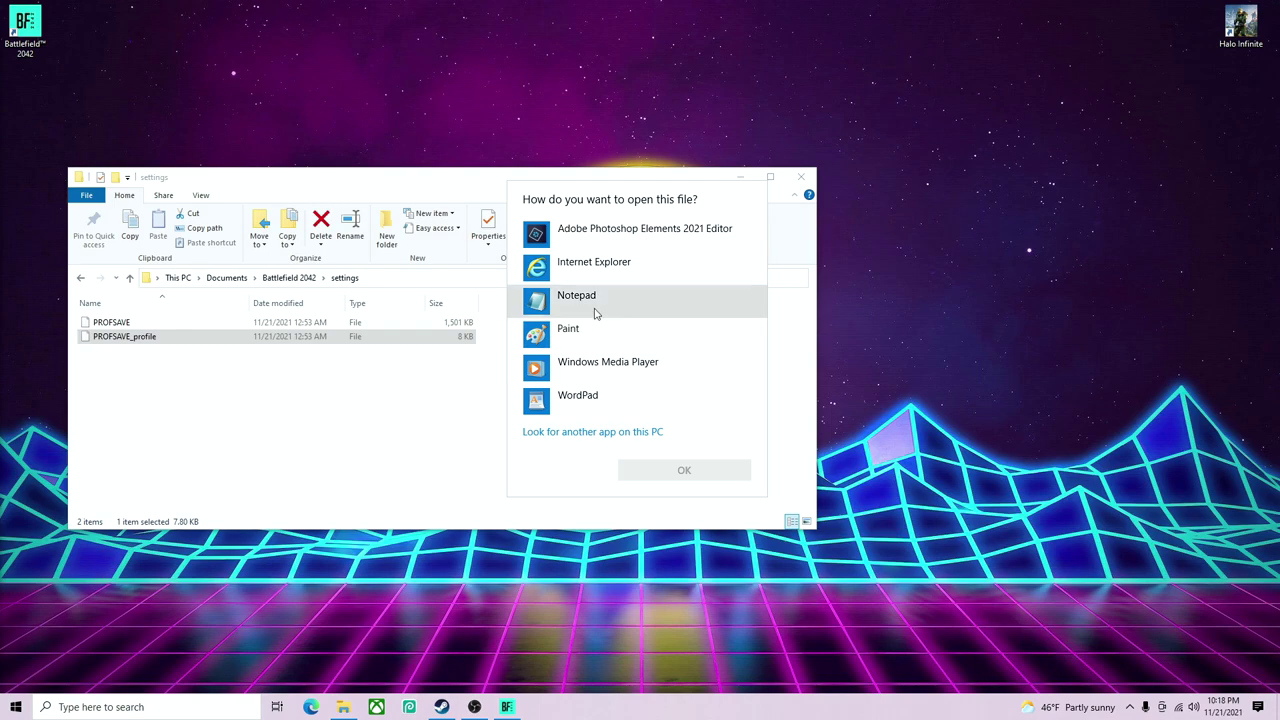
{"action": "left_click", "coordinate": [600, 300]}
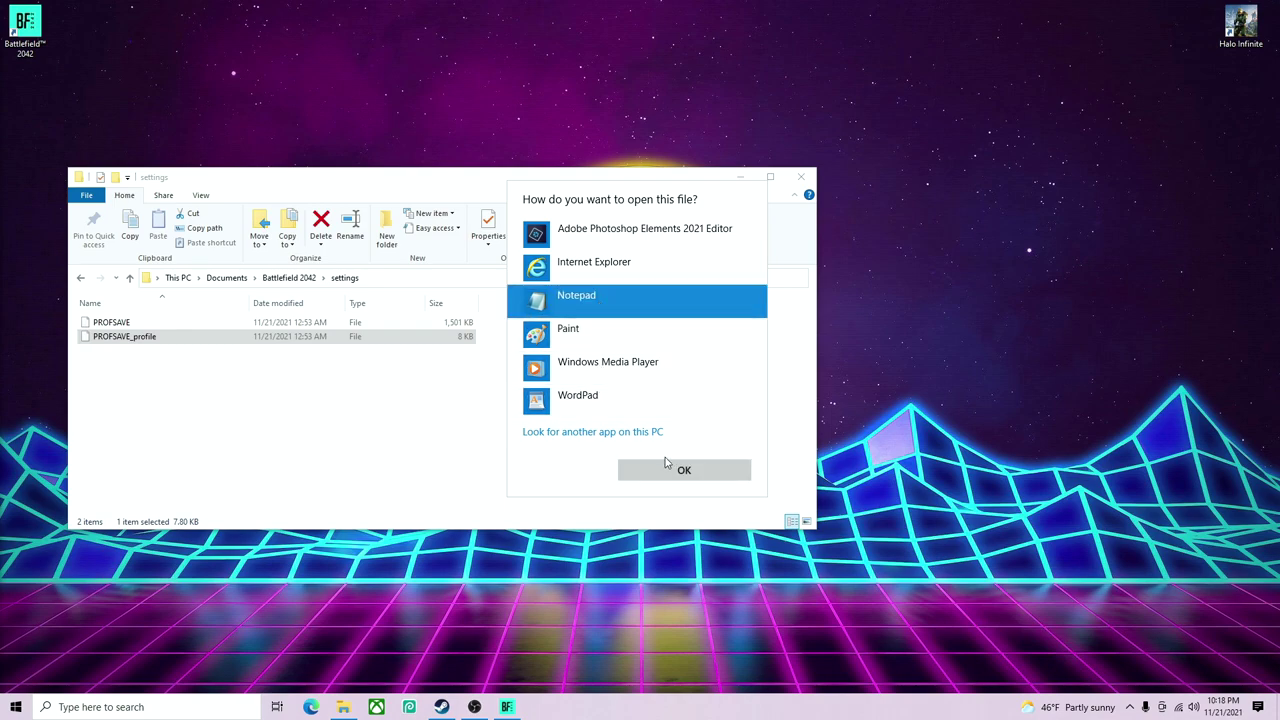
{"action": "left_click", "coordinate": [684, 470]}
{"action": "left_click", "coordinate": [630, 313]}
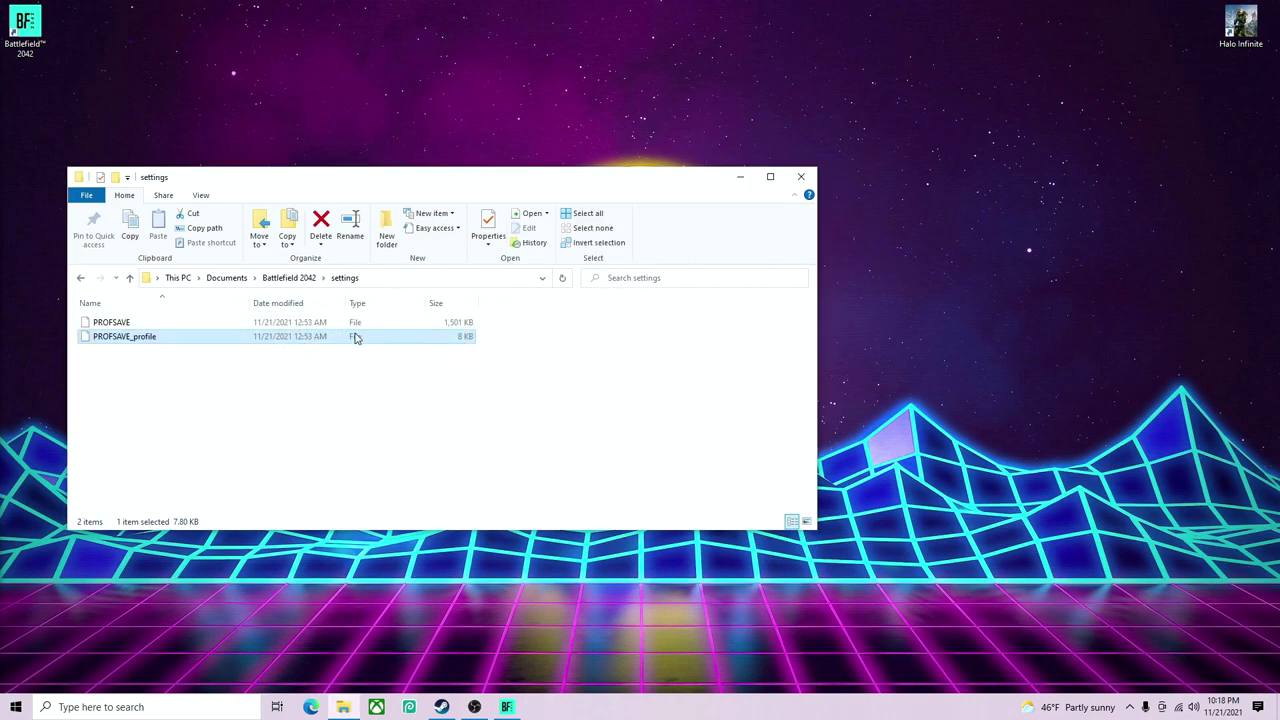
Open the PROFSAVE_profile file with WordPad and move its window higher on the desktop.
{"action": "double_click", "coordinate": [319, 337]}
{"action": "left_click", "coordinate": [598, 396]}
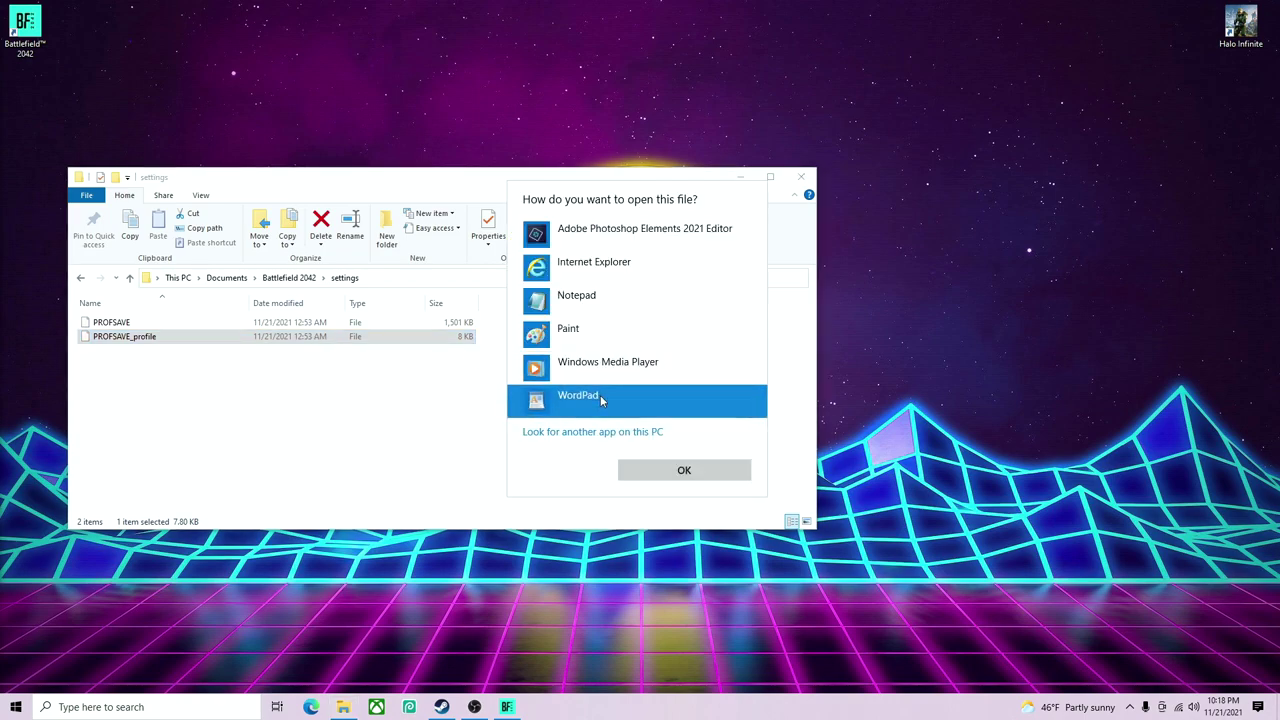
{"action": "left_click", "coordinate": [678, 470]}
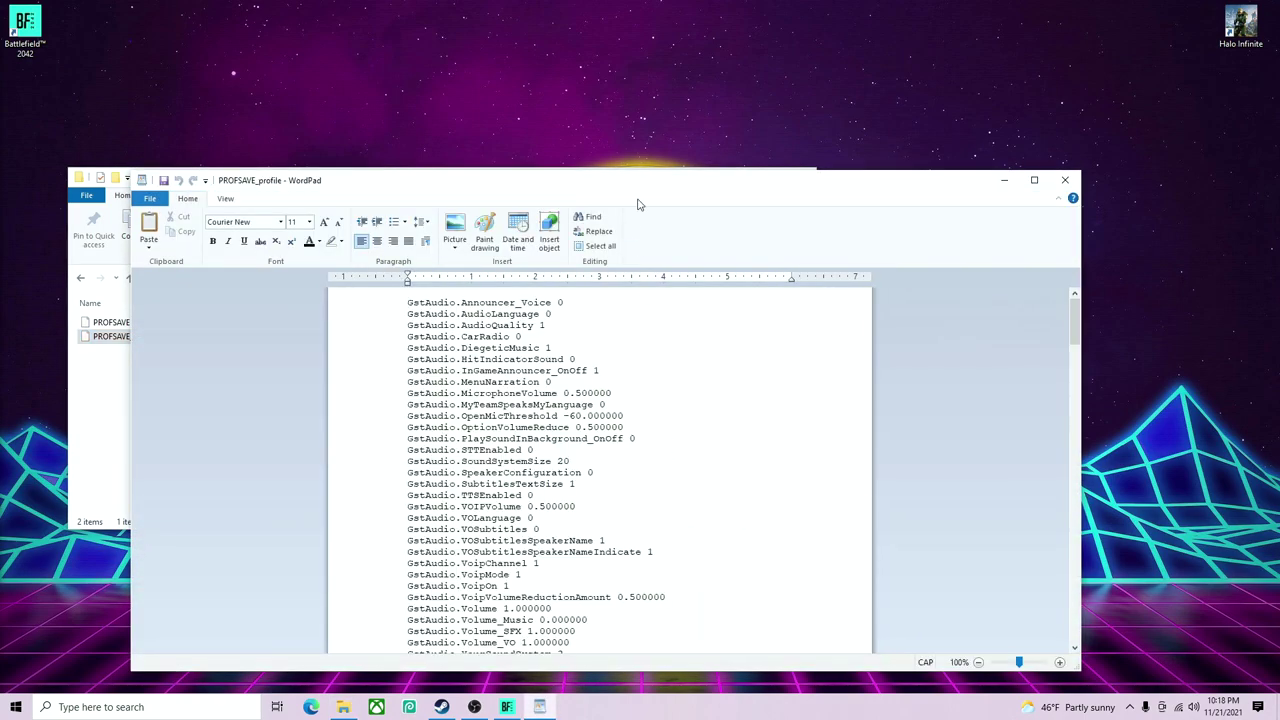
{"action": "left_click_drag", "start_coordinate": [656, 182], "coordinate": [657, 121]}
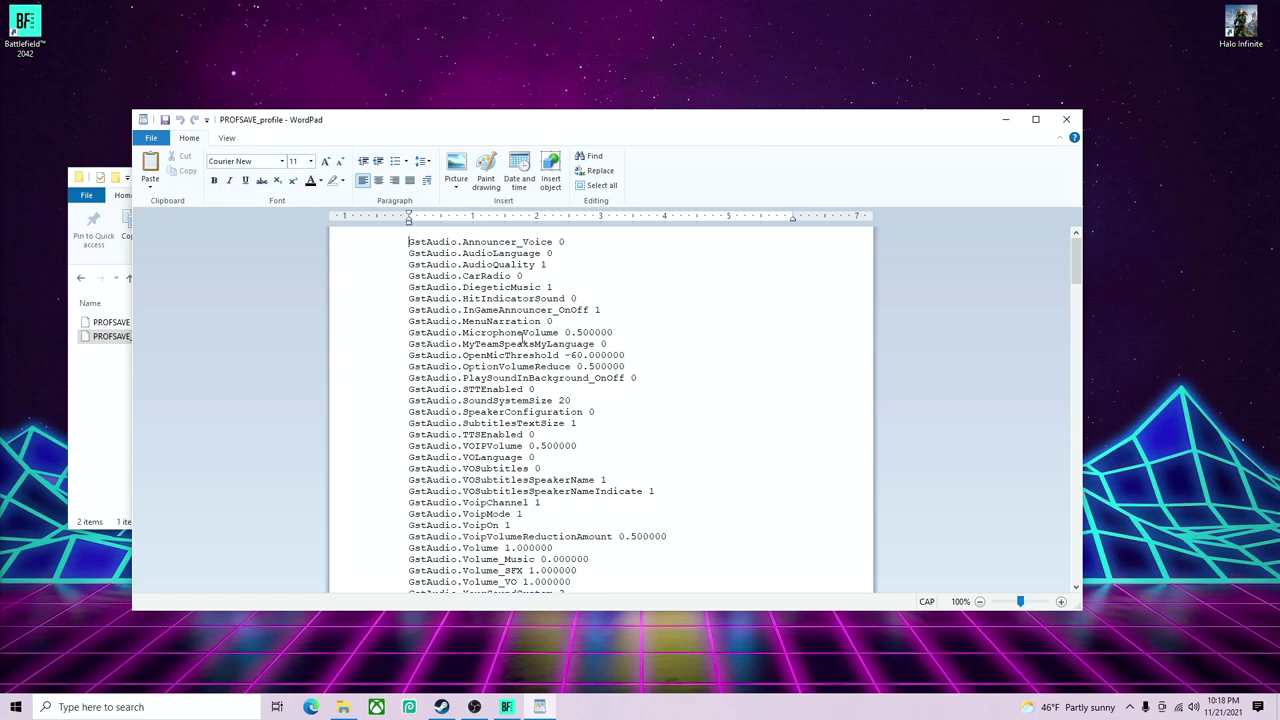
Look through the GstRender entries in the profile file to review the game's graphics settings.
{"action": "scroll", "coordinate": [520, 338], "scroll_direction": "down", "scroll_amount": 2}
{"action": "scroll", "coordinate": [508, 340], "scroll_direction": "down", "scroll_amount": 20}
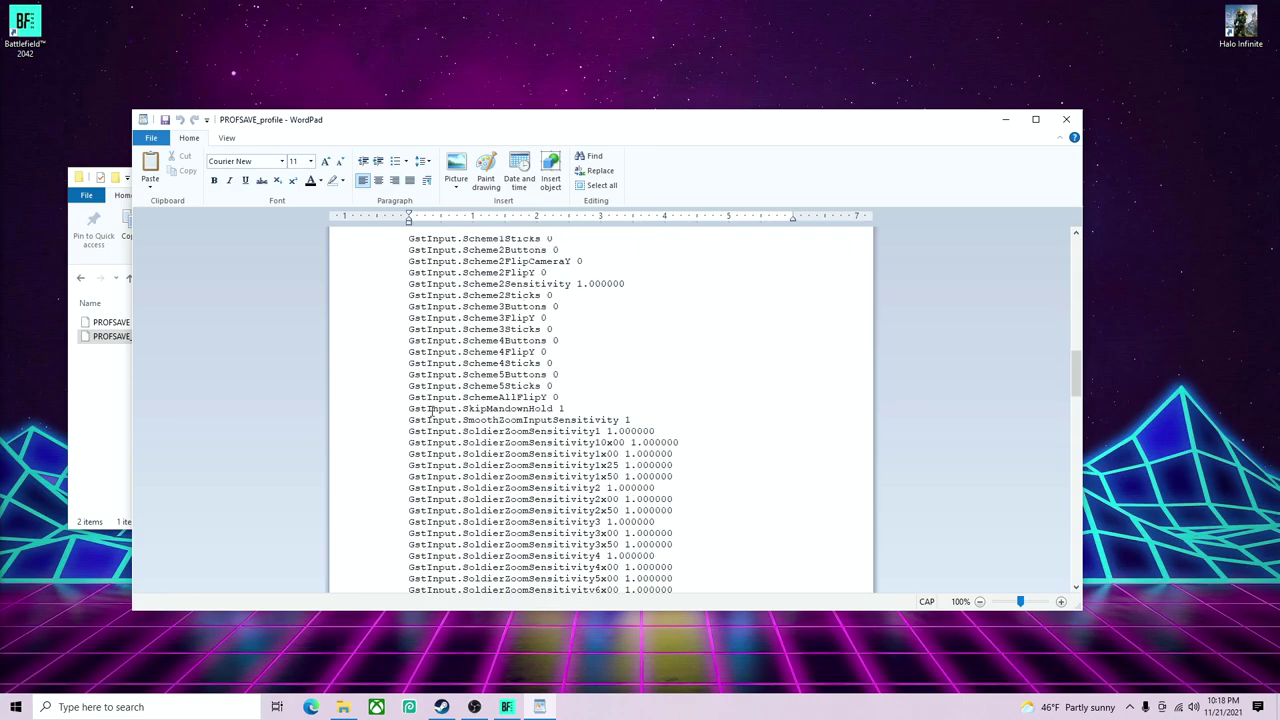
{"action": "scroll", "coordinate": [432, 410], "scroll_direction": "down", "scroll_amount": 12}
{"action": "scroll", "coordinate": [435, 390], "scroll_direction": "up", "scroll_amount": 4}
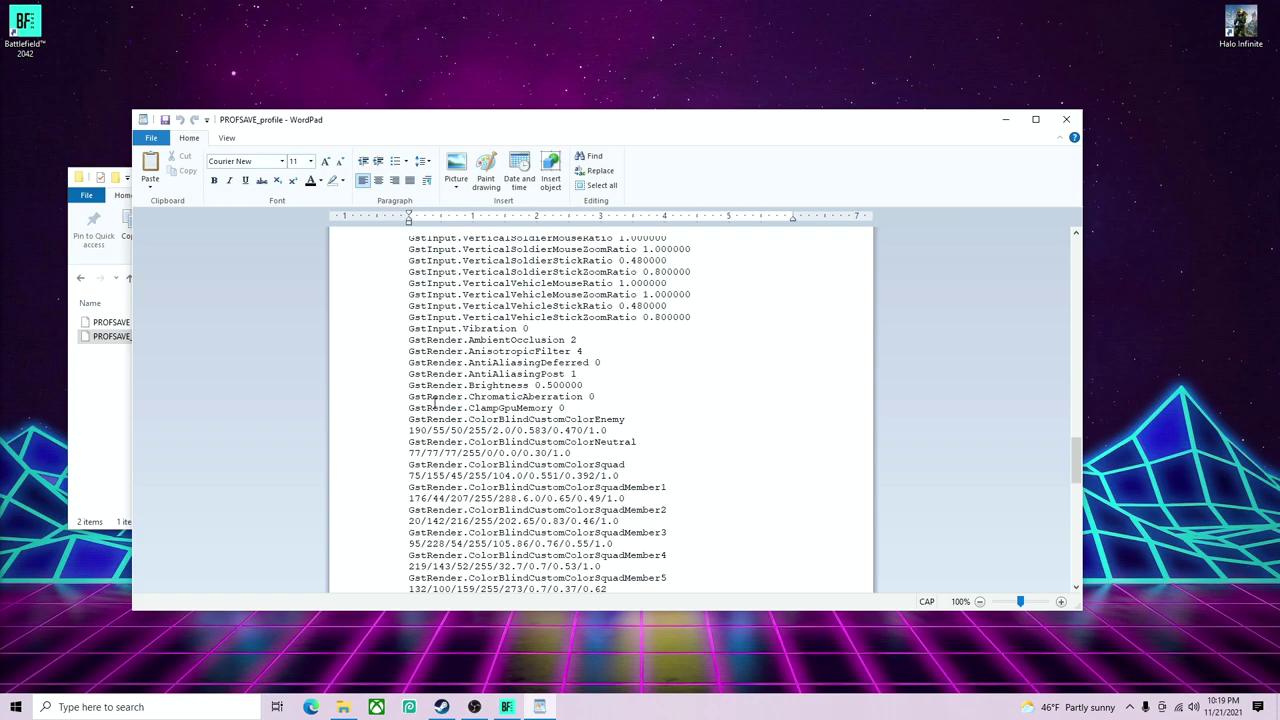
{"action": "scroll", "coordinate": [438, 376], "scroll_direction": "down", "scroll_amount": 1}
{"action": "scroll", "coordinate": [437, 375], "scroll_direction": "down", "scroll_amount": 7}
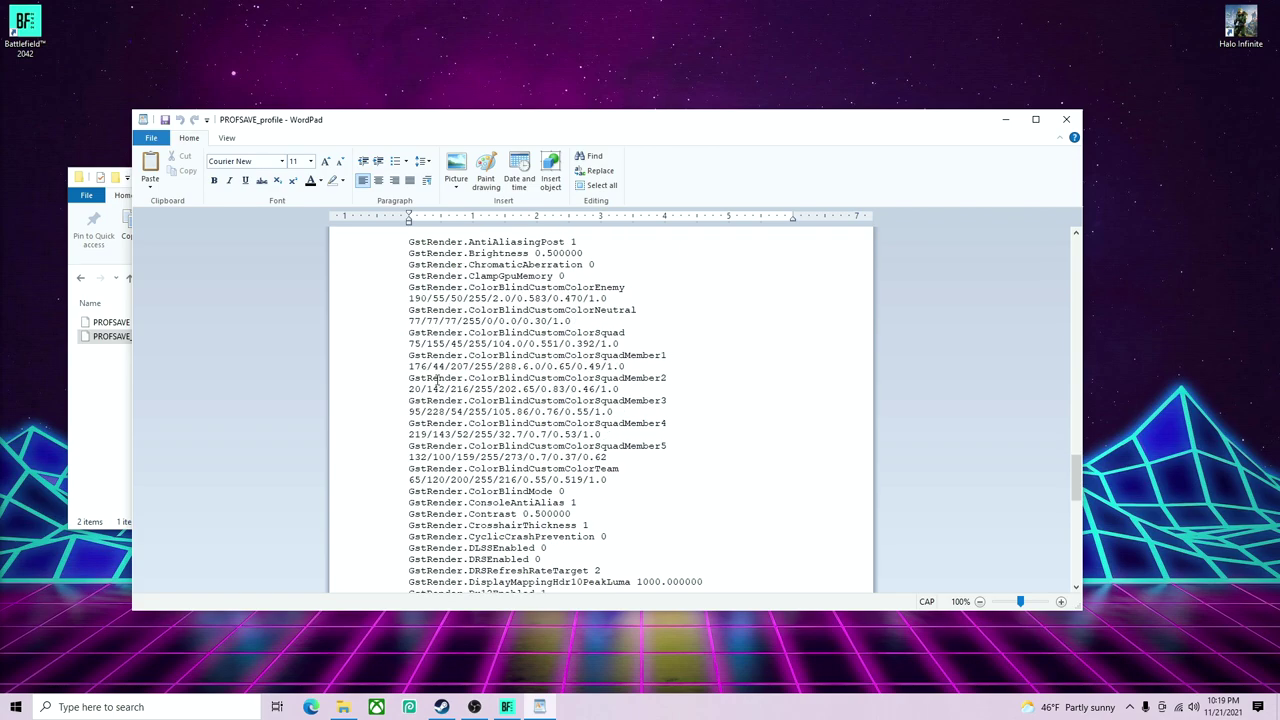
{"action": "scroll", "coordinate": [437, 381], "scroll_direction": "down", "scroll_amount": 16}
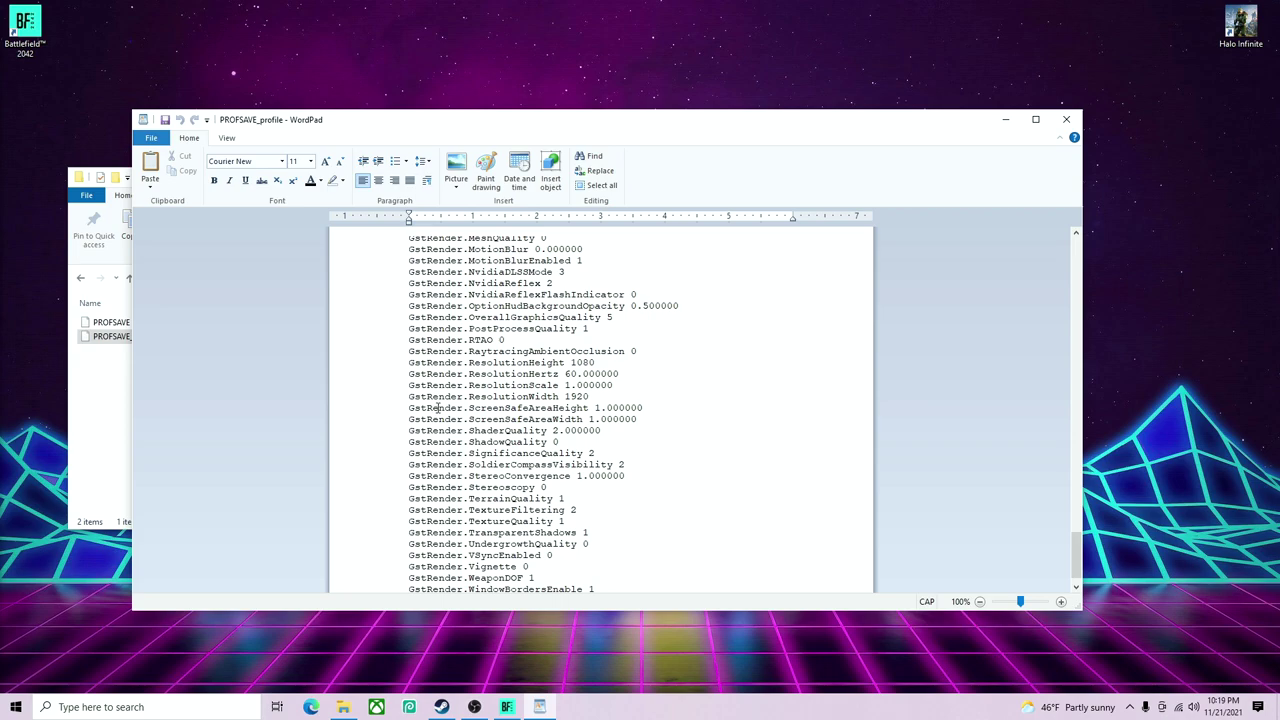
{"action": "scroll", "coordinate": [433, 432], "scroll_direction": "up", "scroll_amount": 3}
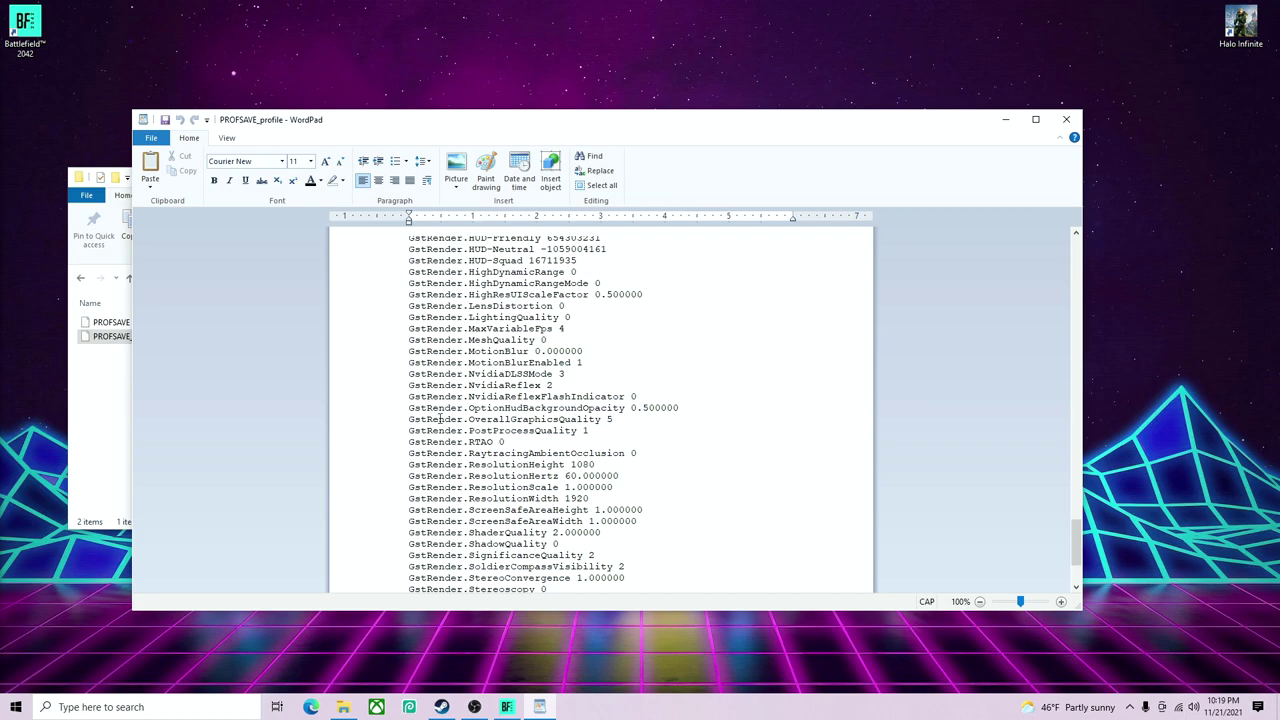
{"action": "scroll", "coordinate": [441, 411], "scroll_direction": "down", "scroll_amount": 3}
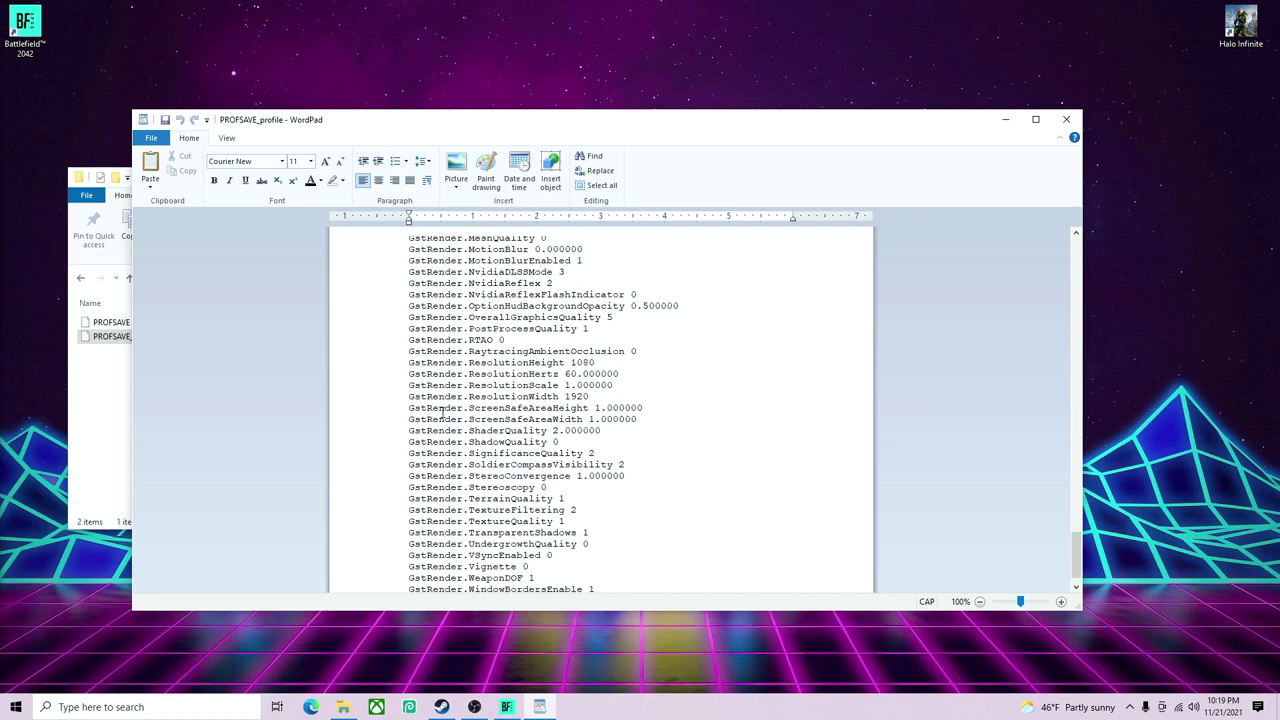
{"action": "scroll", "coordinate": [441, 420], "scroll_direction": "up", "scroll_amount": 9}
{"action": "scroll", "coordinate": [443, 425], "scroll_direction": "up", "scroll_amount": 10}
{"action": "scroll", "coordinate": [450, 400], "scroll_direction": "down", "scroll_amount": 9}
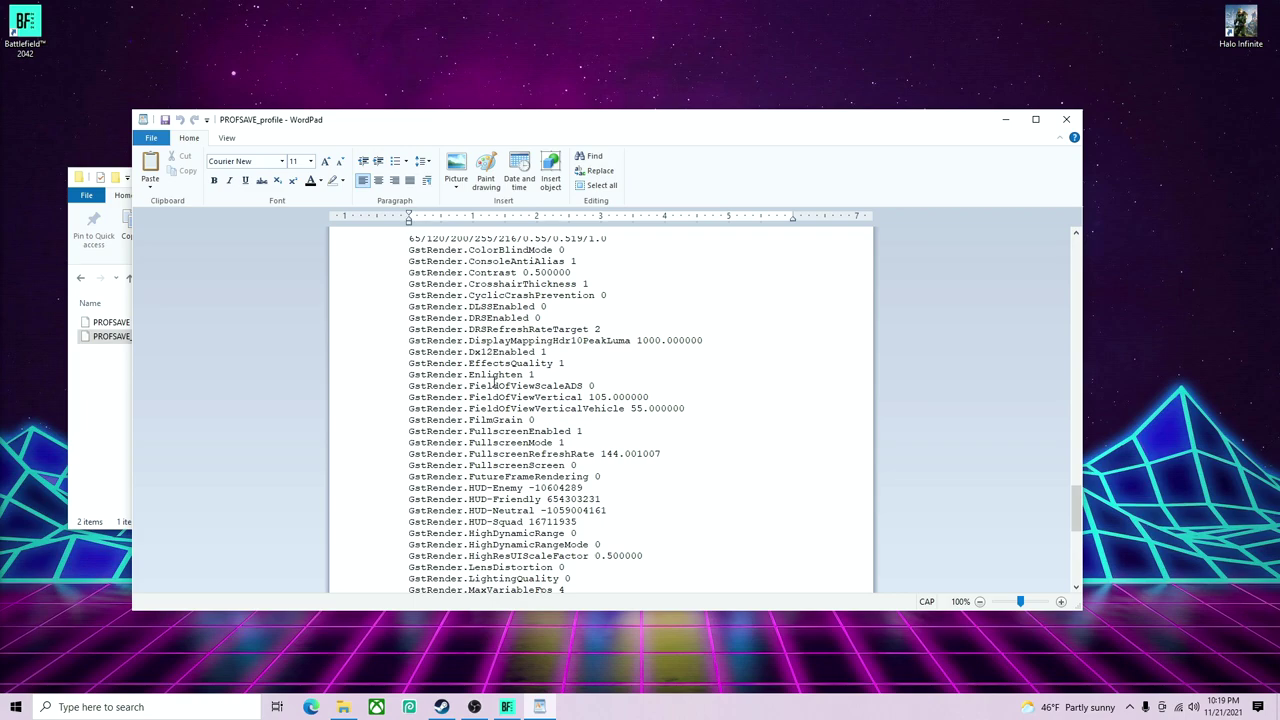
Delete the value on the GstRender.WeaponDOF line and save the profile file, closing the document and its folder.
{"action": "scroll", "coordinate": [430, 420], "scroll_direction": "down", "scroll_amount": 15}
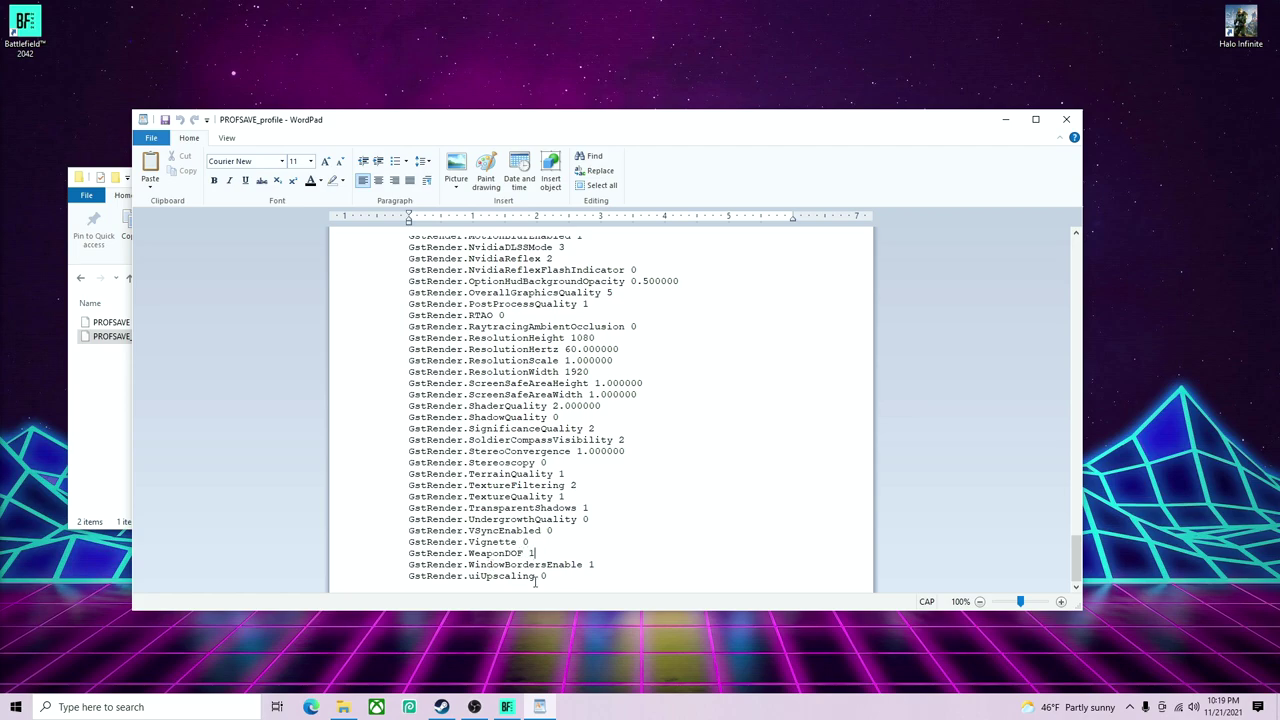
{"action": "key", "text": "BackSpace"}
{"action": "left_click", "coordinate": [166, 120]}
{"action": "left_click", "coordinate": [1066, 119]}
{"action": "left_click", "coordinate": [801, 176]}
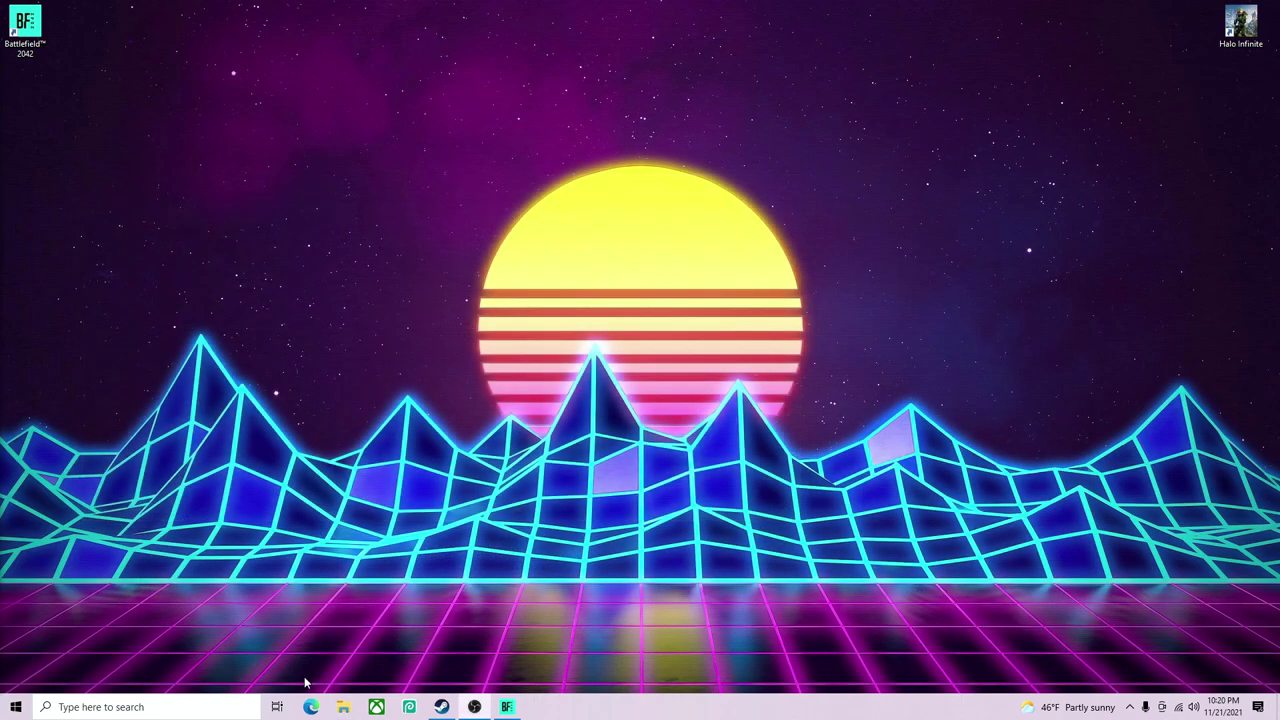
Open the Windows Exploit protection settings and show the Program settings.
{"action": "left_click", "coordinate": [185, 707]}
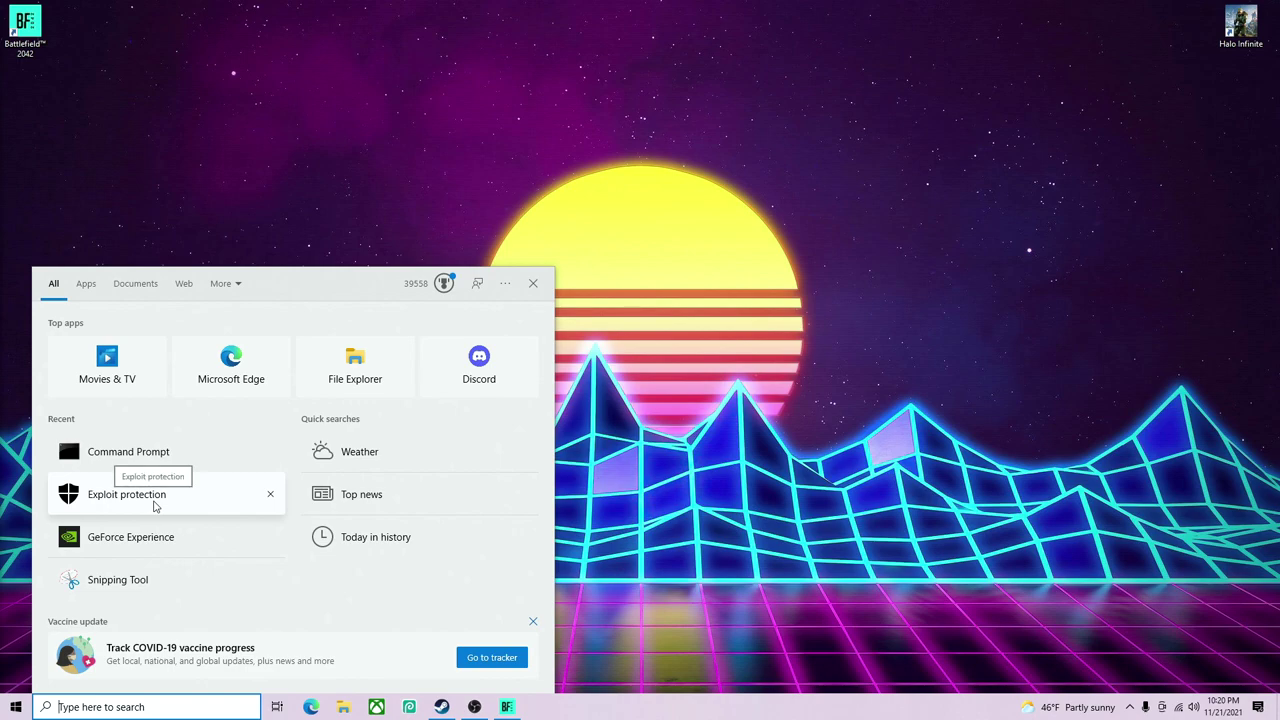
{"action": "left_click", "coordinate": [153, 500]}
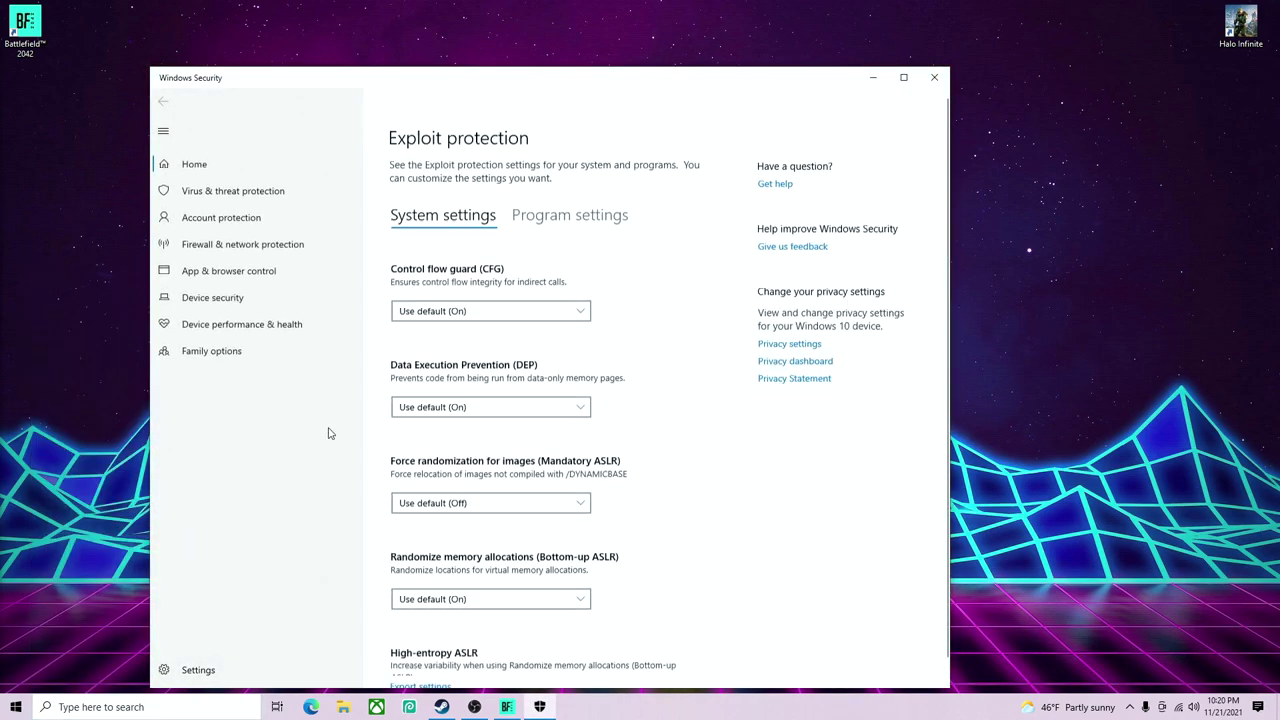
{"action": "left_click", "coordinate": [577, 200]}
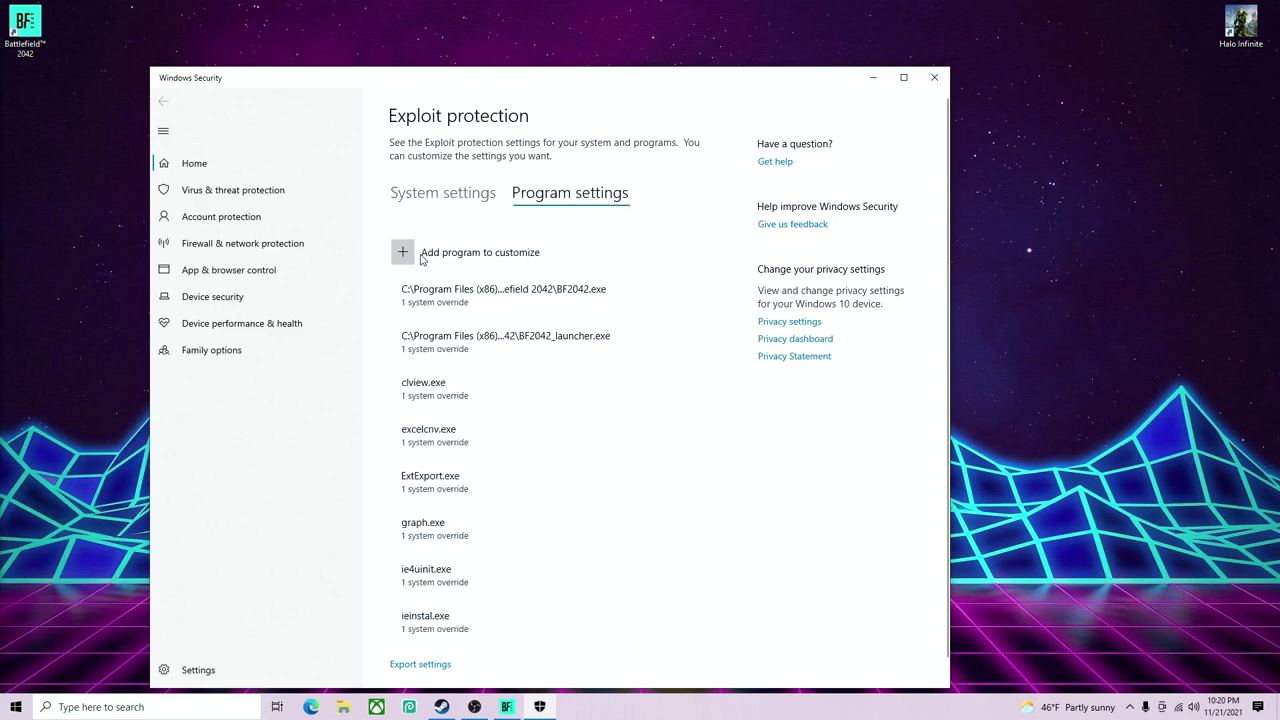
Start adding a program to customize and browse to the Steam folder in C:\Program Files (x86).
{"action": "left_click", "coordinate": [422, 259]}
{"action": "left_click", "coordinate": [408, 308]}
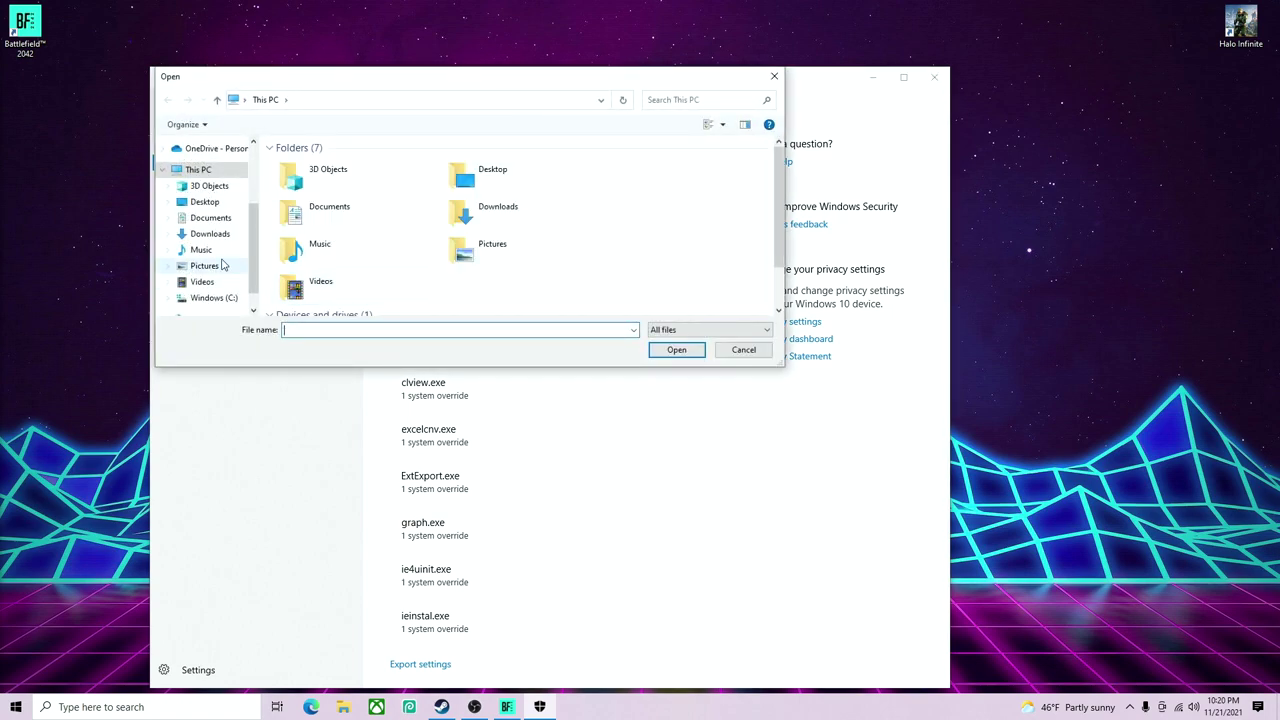
{"action": "scroll", "coordinate": [212, 276], "scroll_direction": "down", "scroll_amount": 1}
{"action": "left_click", "coordinate": [214, 276]}
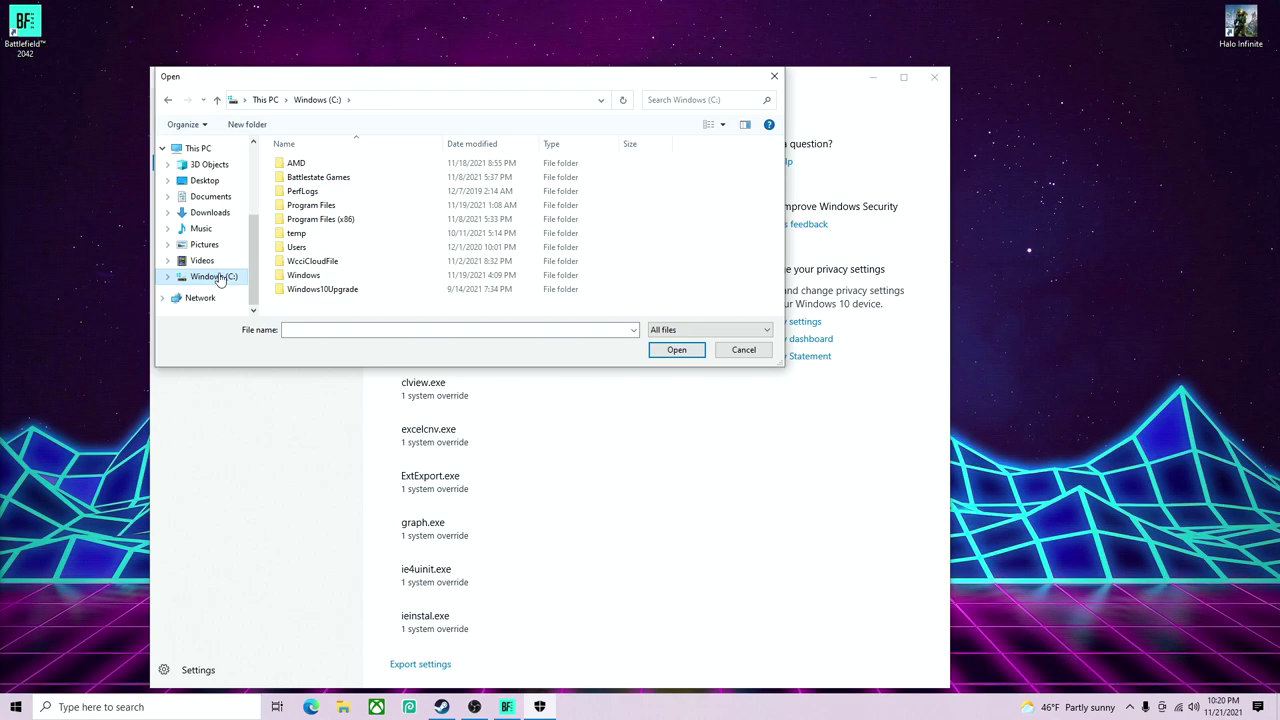
{"action": "double_click", "coordinate": [320, 219]}
{"action": "scroll", "coordinate": [322, 250], "scroll_direction": "down", "scroll_amount": 2}
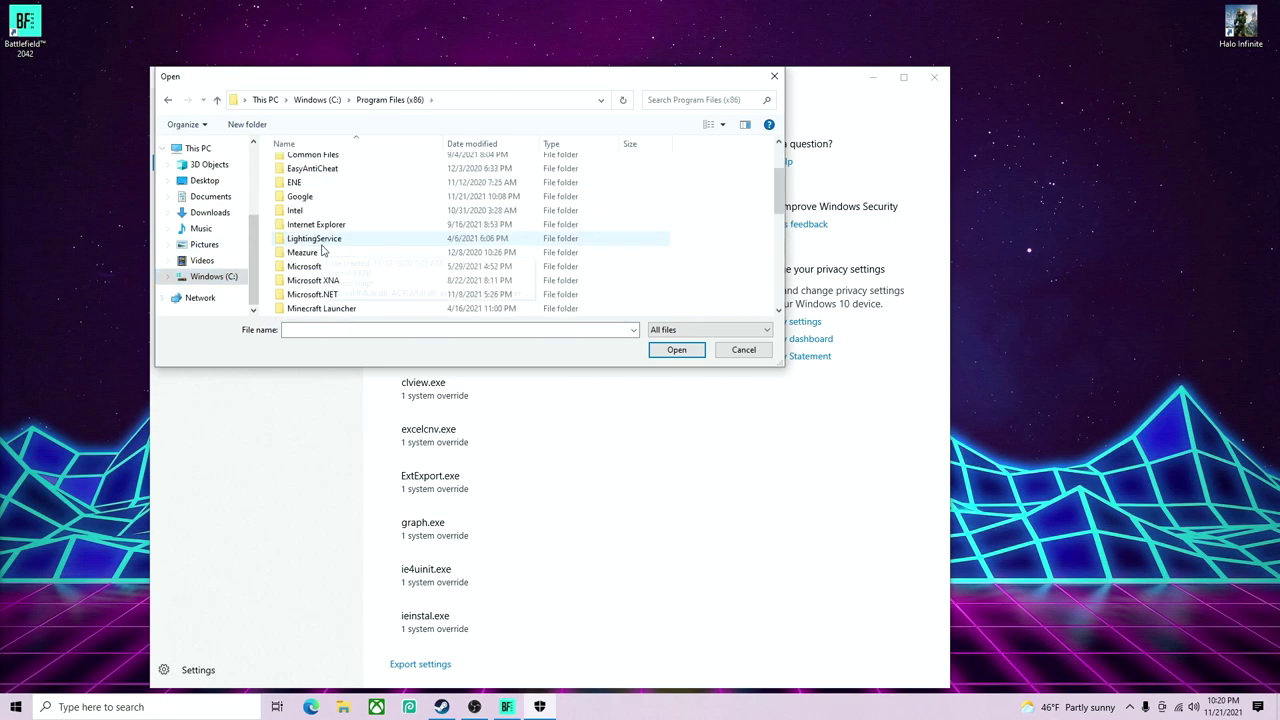
{"action": "scroll", "coordinate": [322, 250], "scroll_direction": "down", "scroll_amount": 5}
{"action": "double_click", "coordinate": [314, 267]}
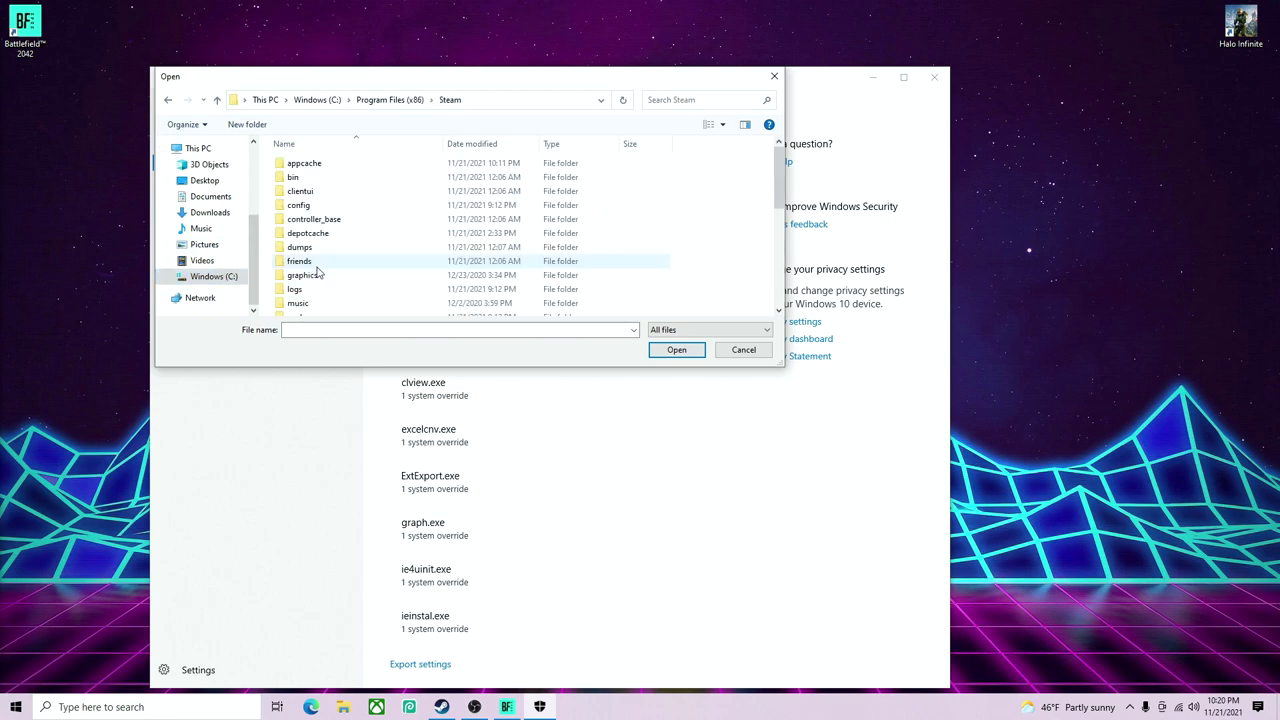
{"action": "scroll", "coordinate": [362, 278], "scroll_direction": "down", "scroll_amount": 1}
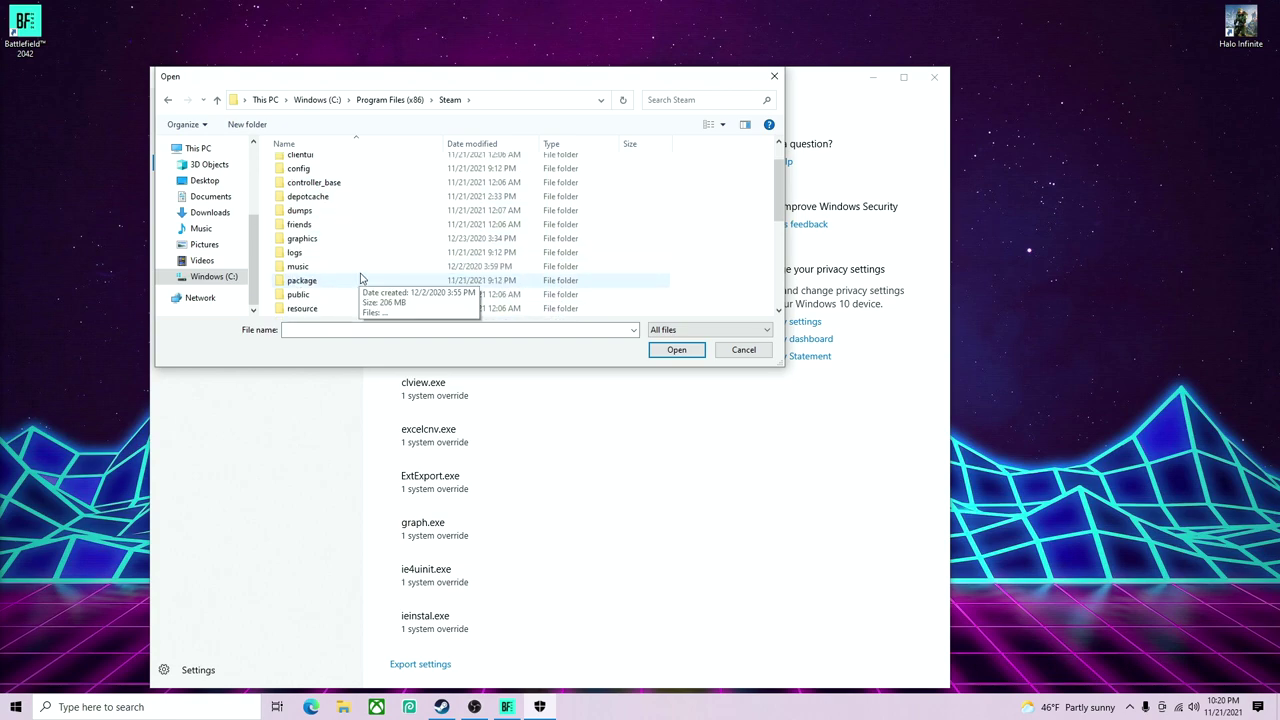
Search the Steam folder for bf2042.exe and choose the BF2042 application as the program to customize.
{"action": "left_click", "coordinate": [676, 98]}
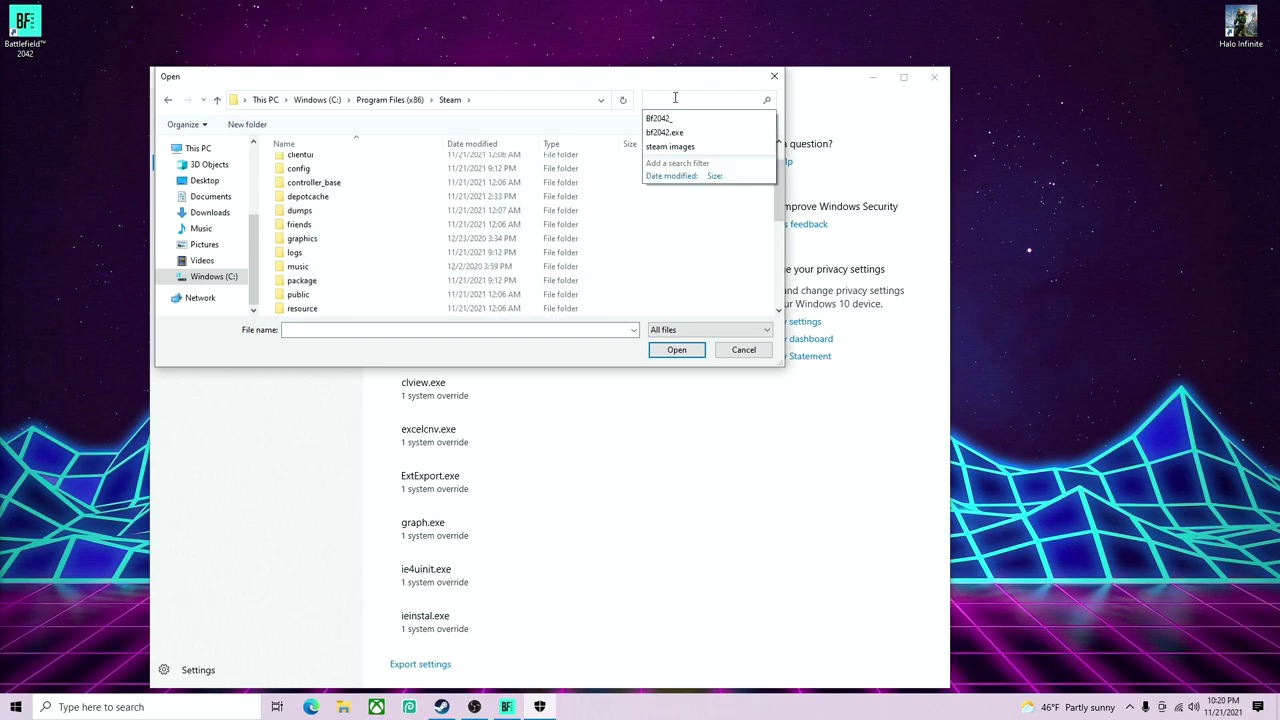
{"action": "left_click", "coordinate": [665, 133]}
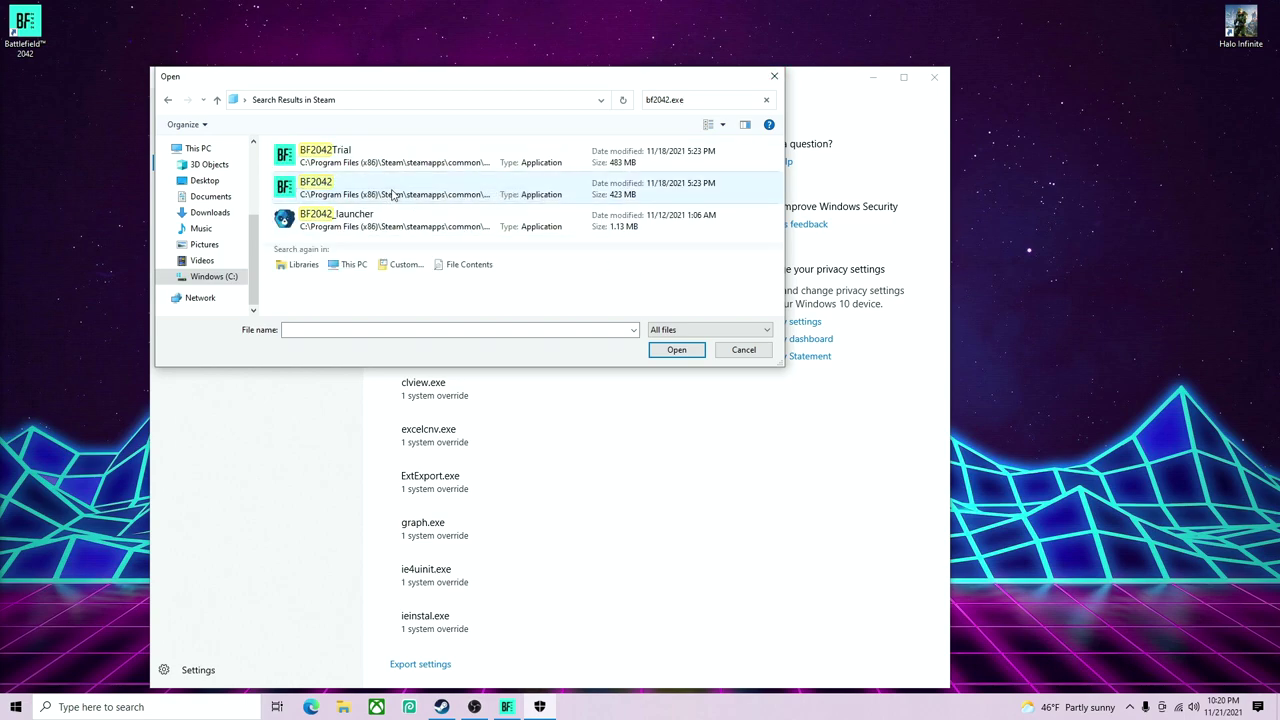
{"action": "double_click", "coordinate": [370, 193]}
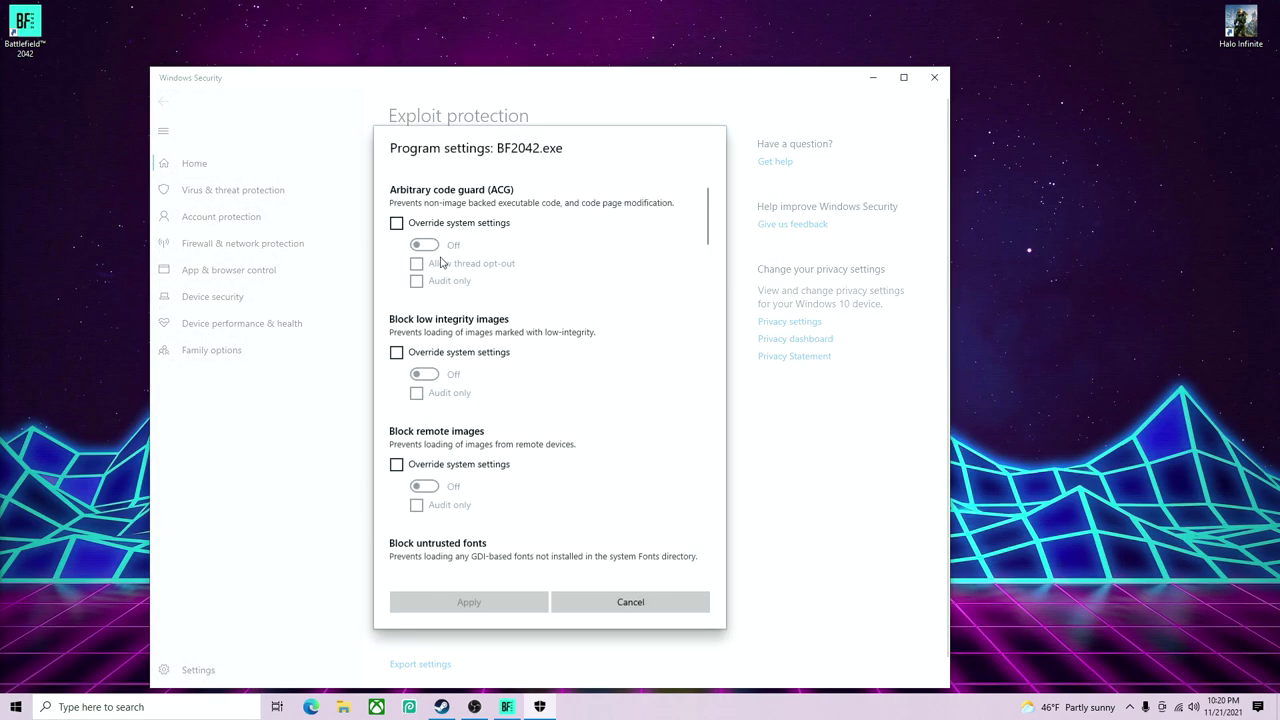
Try overriding Arbitrary code guard (ACG) for BF2042.exe with the protection off, then cancel and close Windows Security.
{"action": "left_click", "coordinate": [397, 224]}
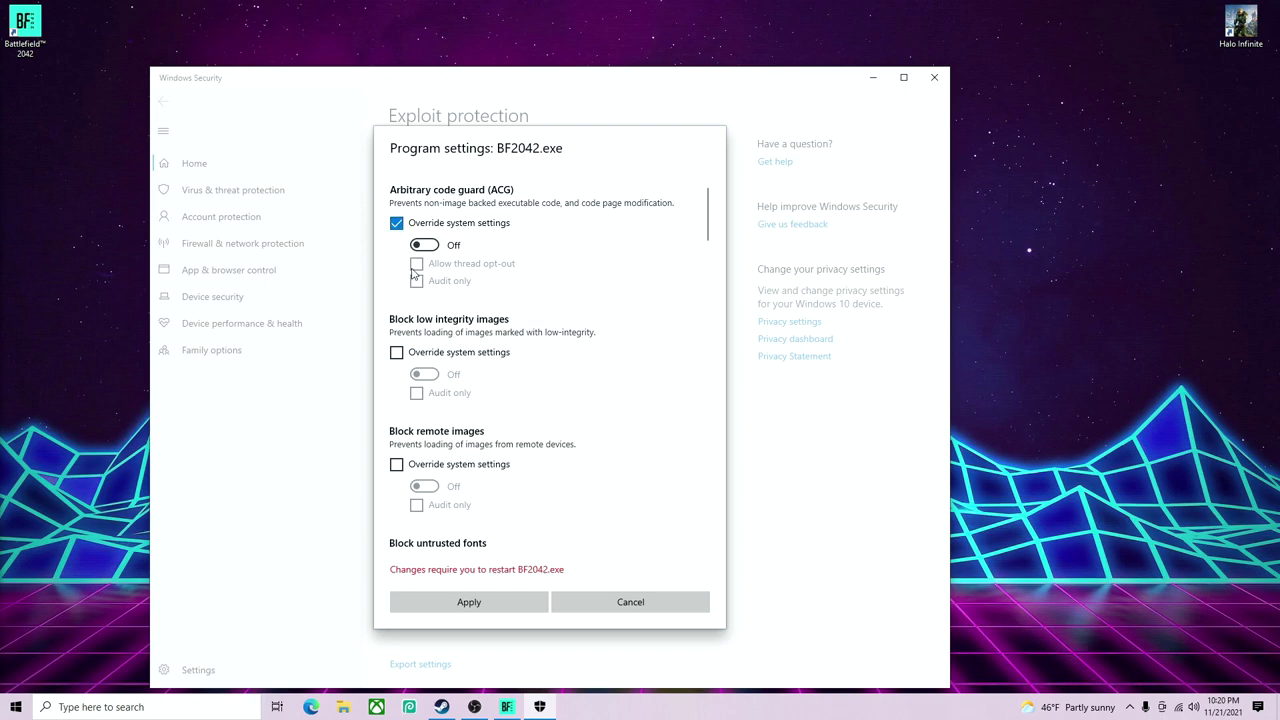
{"action": "left_click", "coordinate": [427, 248]}
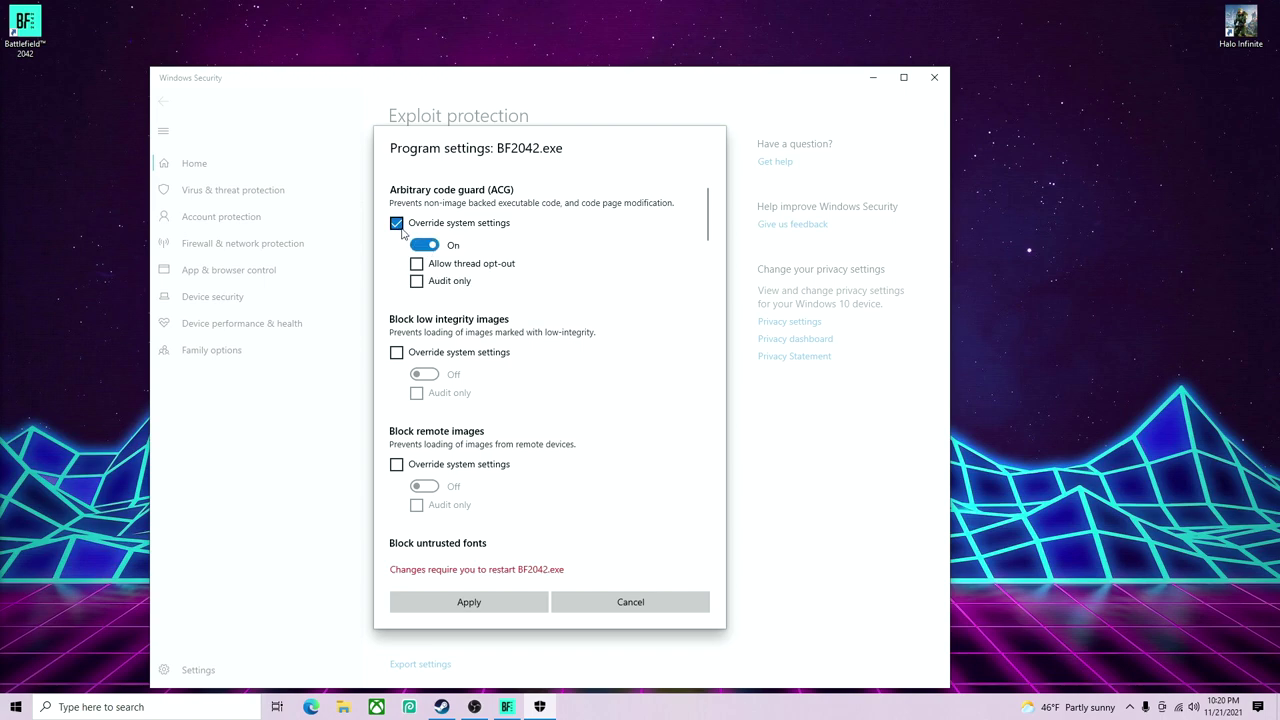
{"action": "left_click", "coordinate": [423, 247]}
{"action": "left_click", "coordinate": [422, 248]}
{"action": "left_click", "coordinate": [422, 248]}
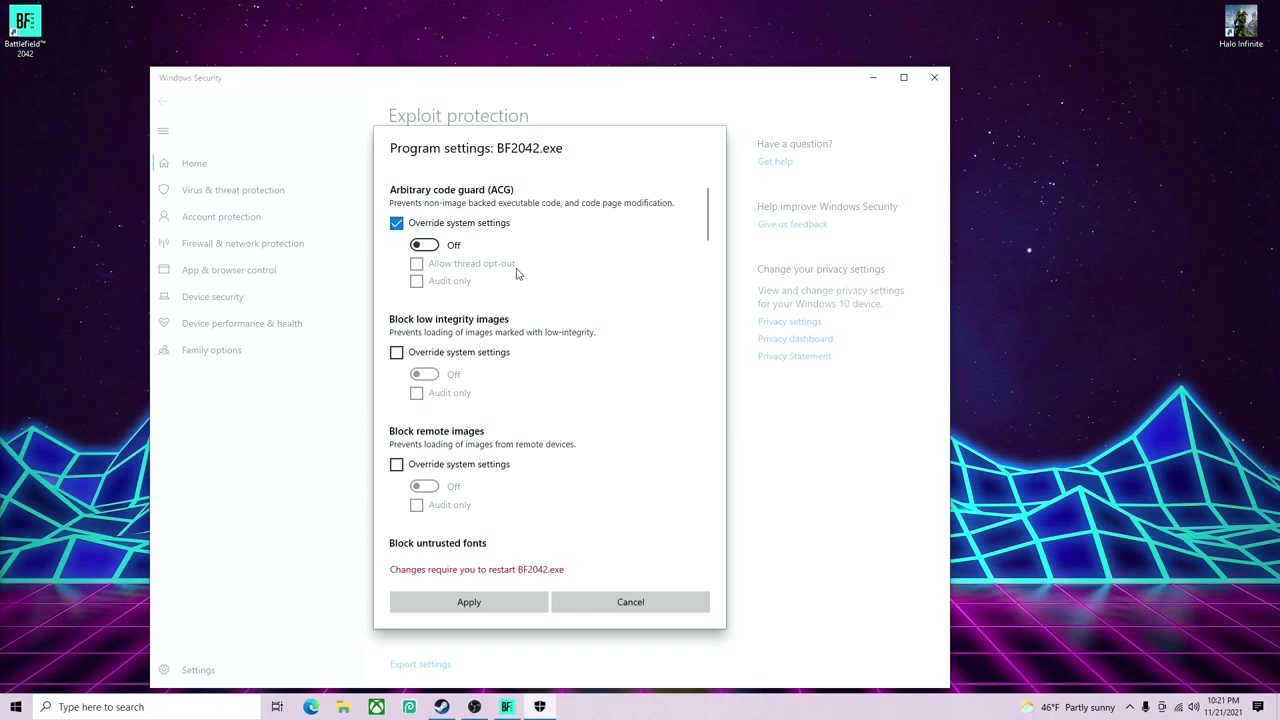
{"action": "left_click", "coordinate": [627, 605]}
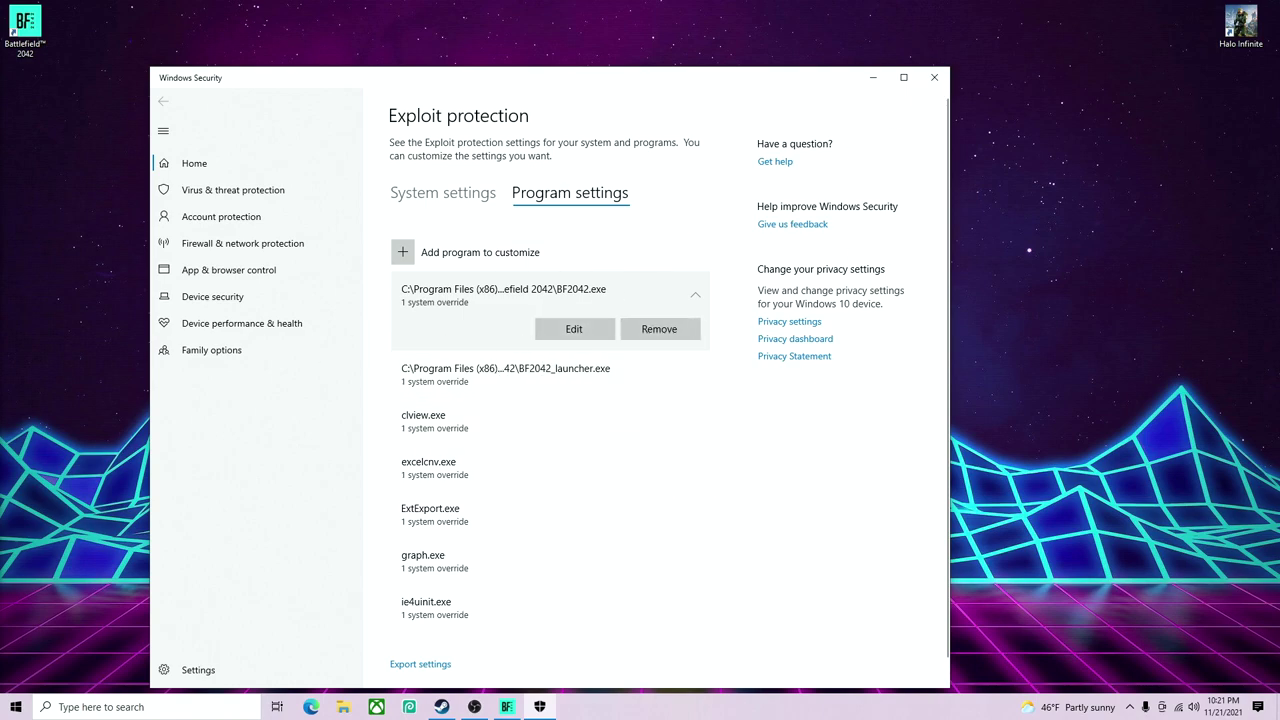
{"action": "left_click", "coordinate": [935, 78]}
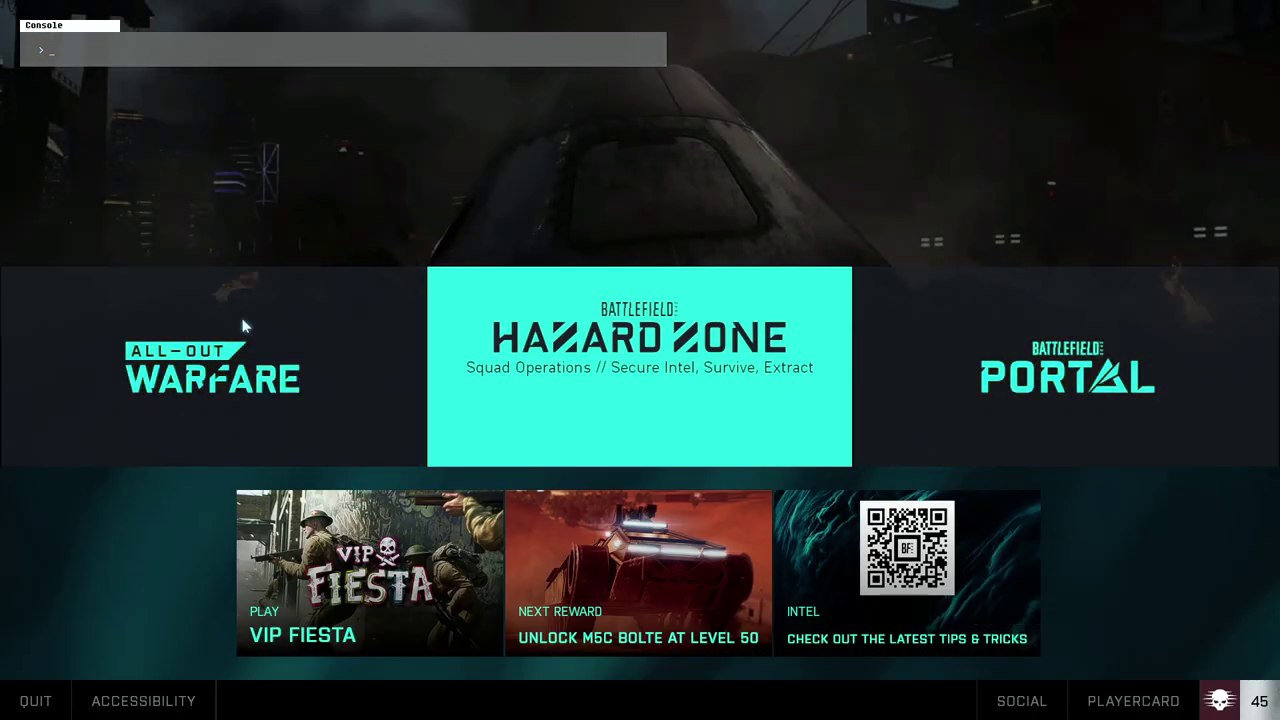
Set the render resolution scale to 1 with the console command RENDER.RESOLUTIONSCALE 1.
{"action": "type", "text": "REND"}
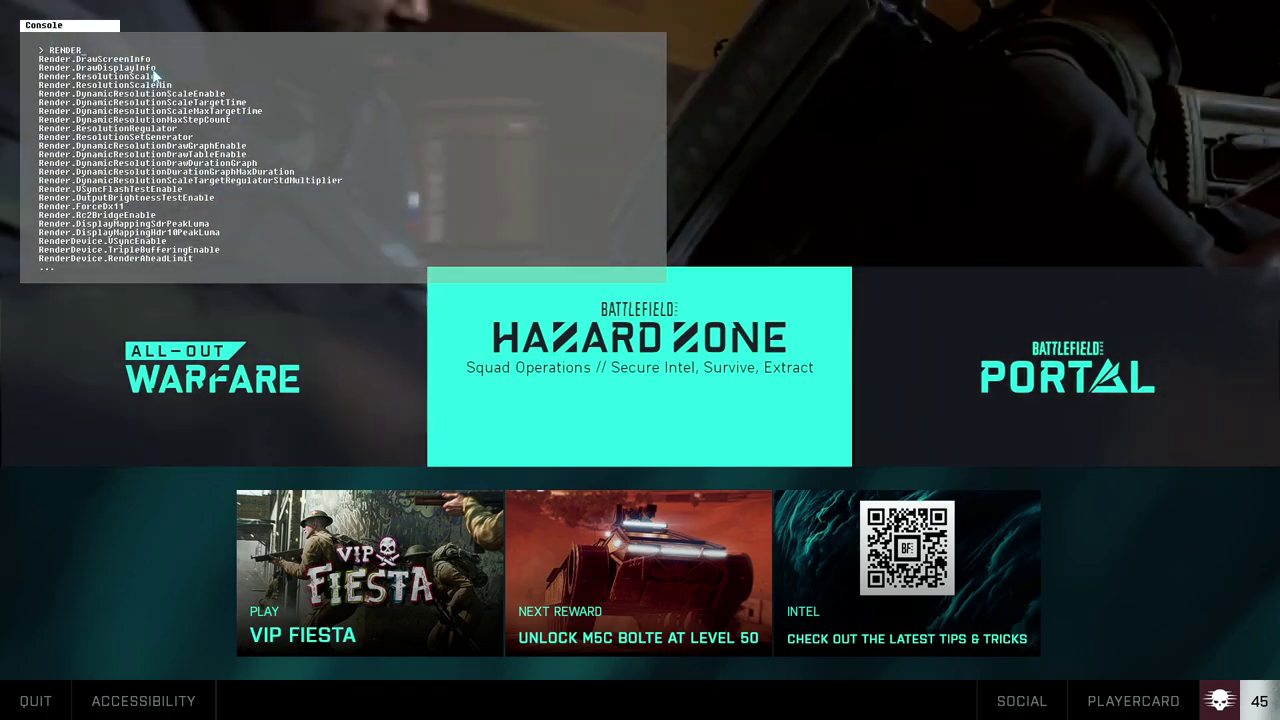
{"action": "type", "text": "ER.RES"}
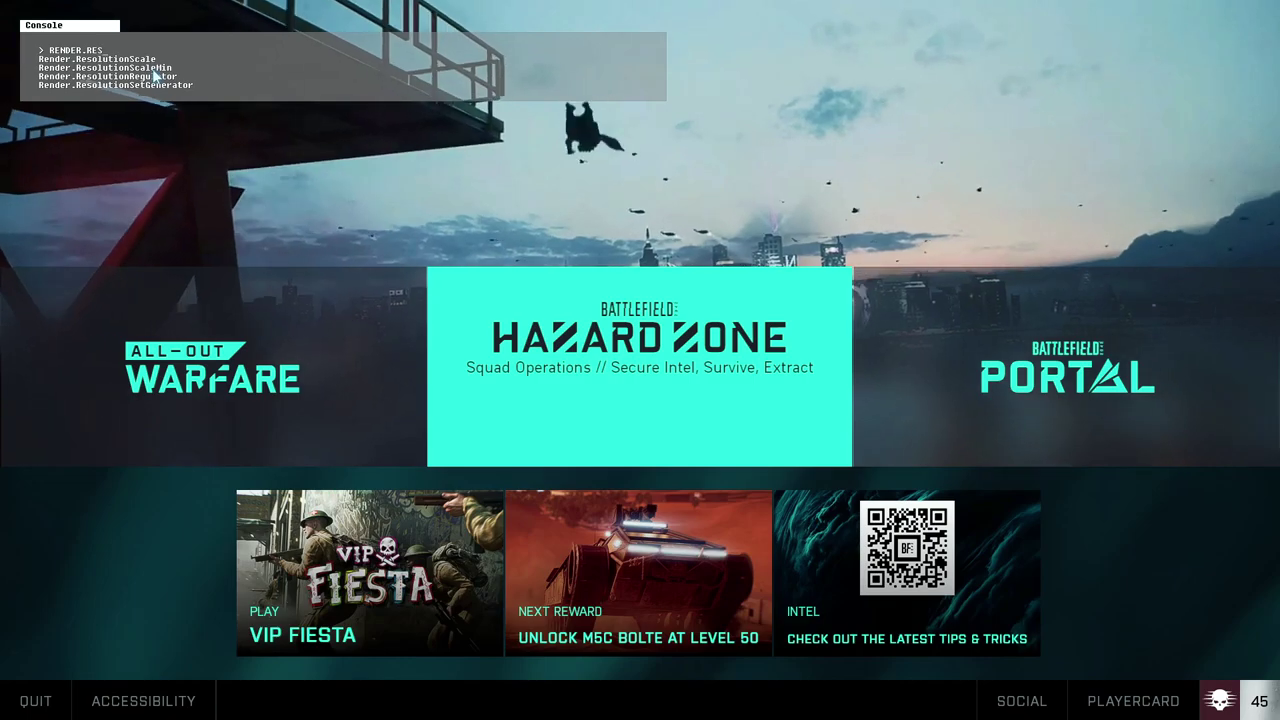
{"action": "type", "text": "OLUTION"}
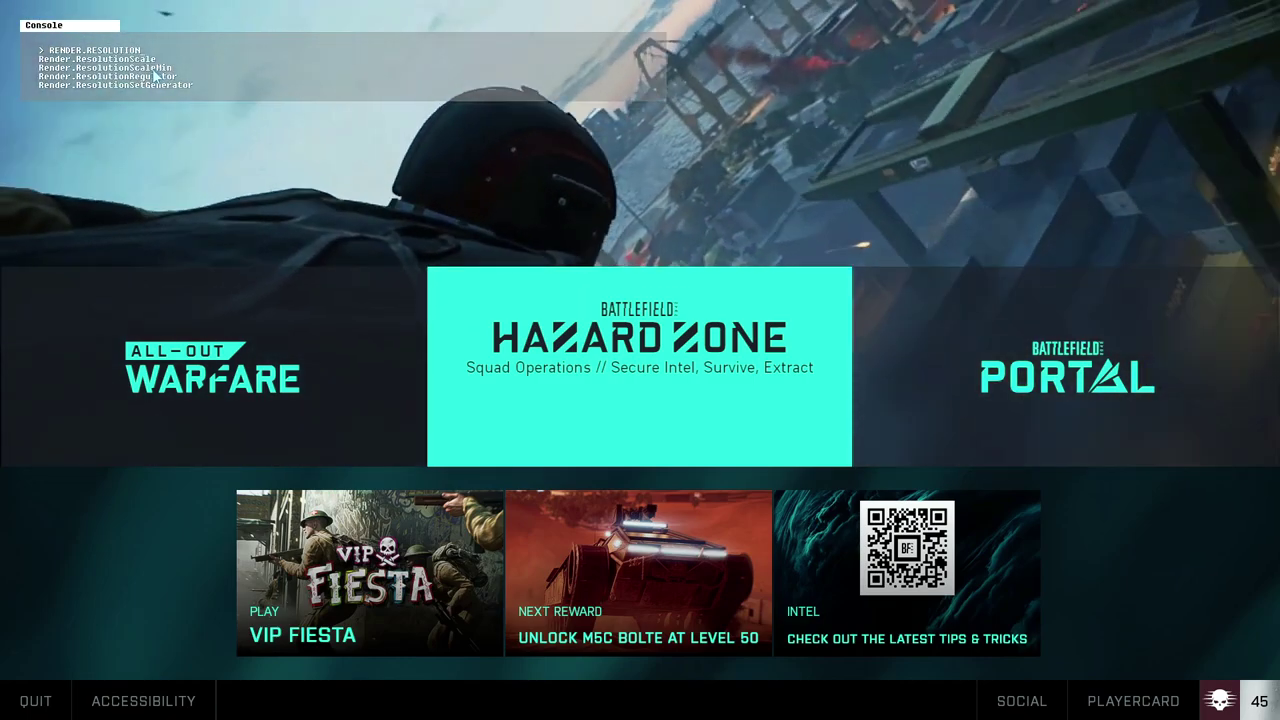
{"action": "type", "text": "SCALE"}
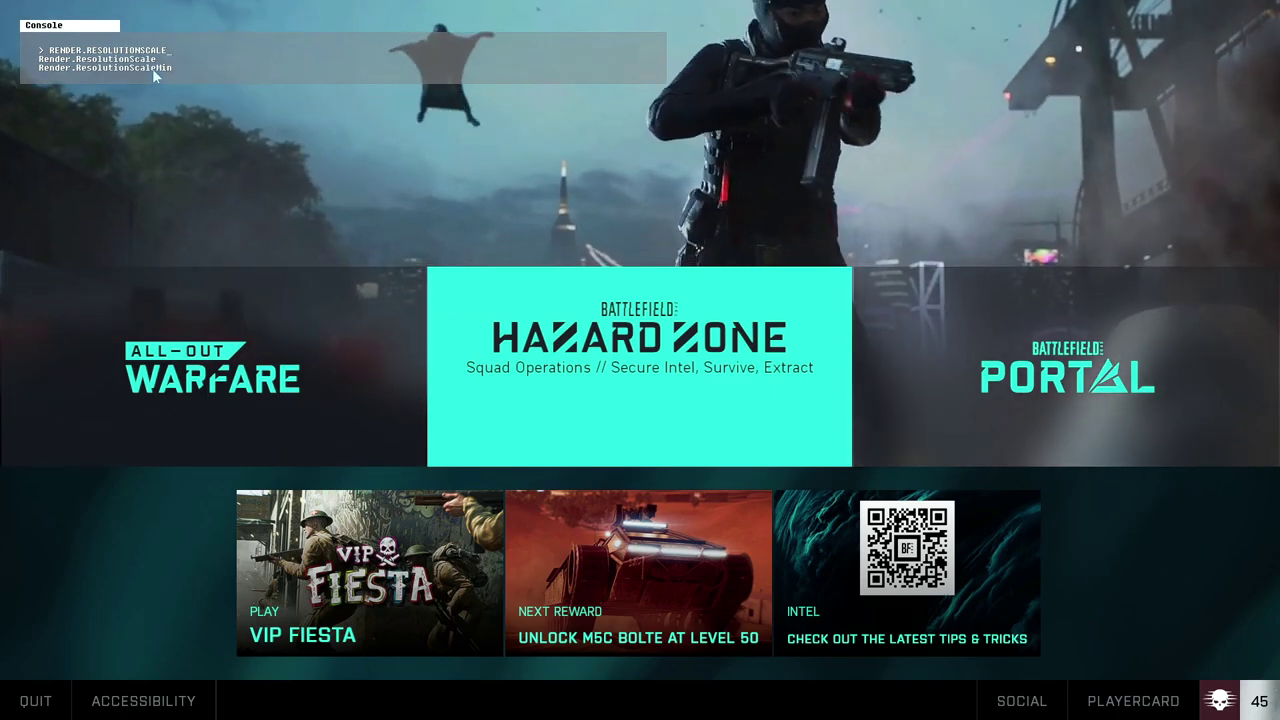
{"action": "type", "text": " 1"}
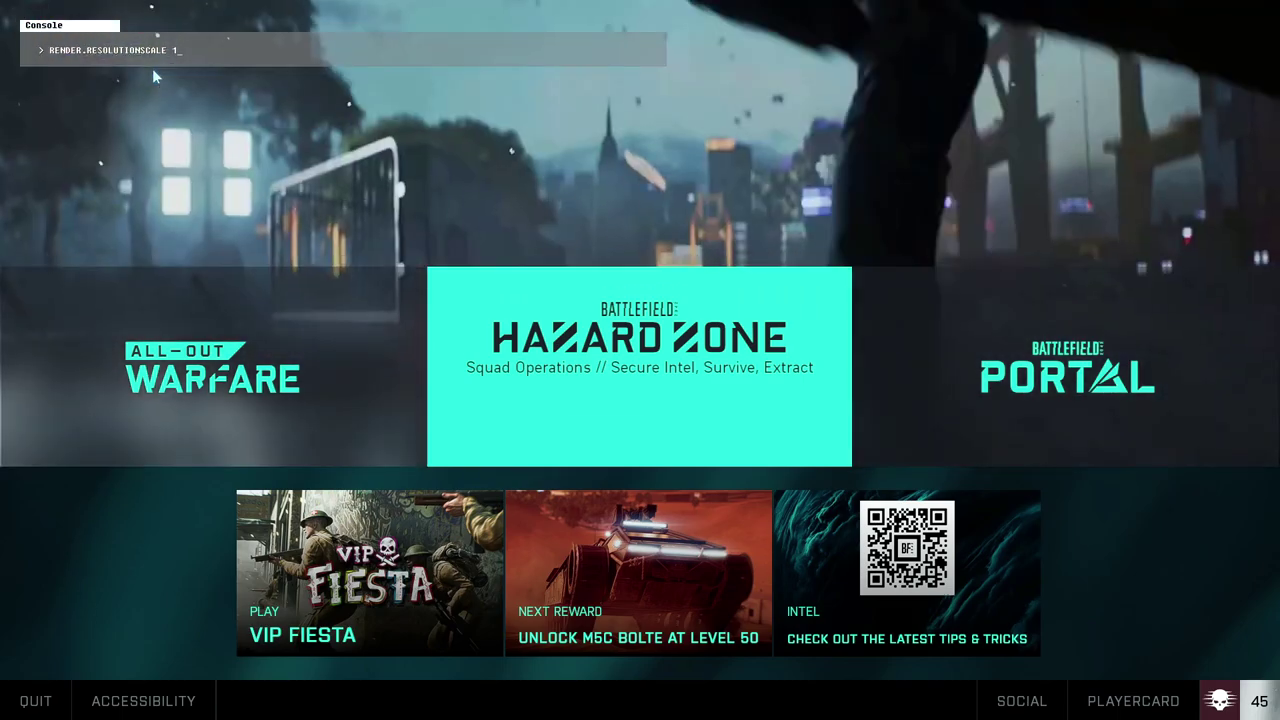
{"action": "key", "text": "Return"}
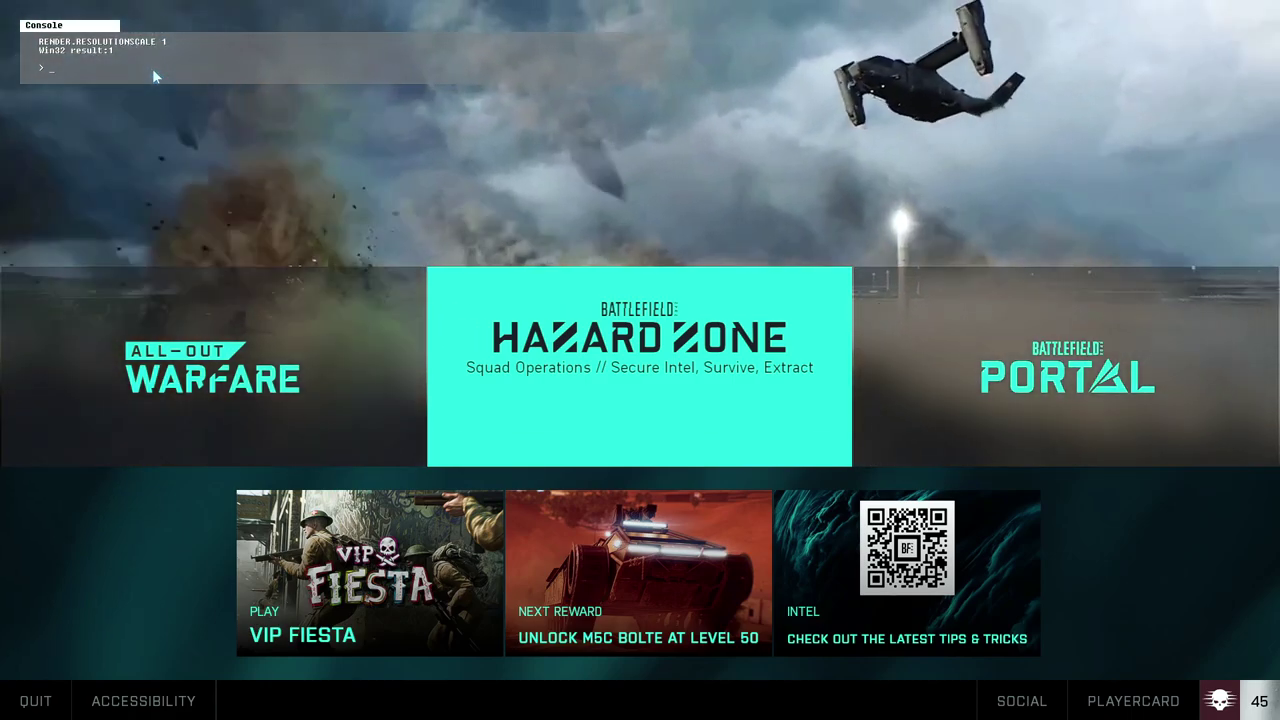
Disable depth of field with the console command Postprocess.dofmethod dofmethod_none, and close the console.
{"action": "type", "text": "POS"}
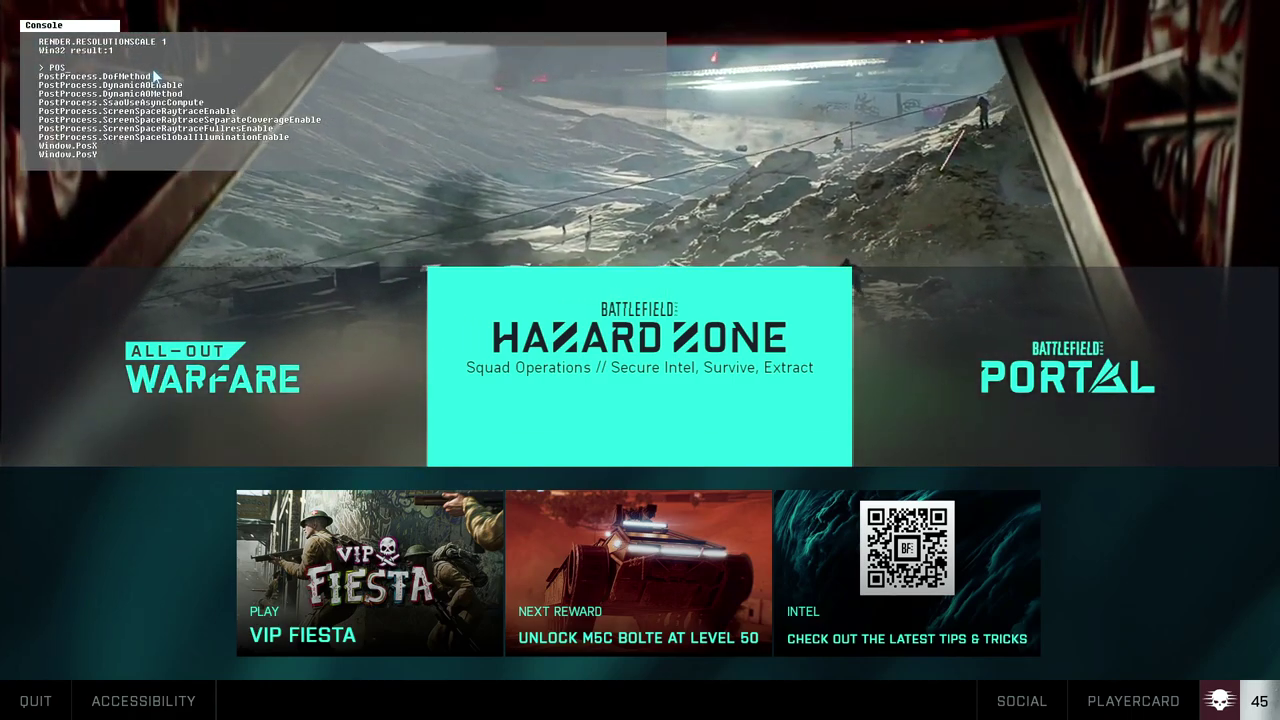
{"action": "key", "text": "BackSpace"}
{"action": "key", "text": "BackSpace"}
{"action": "type", "text": "ost"}
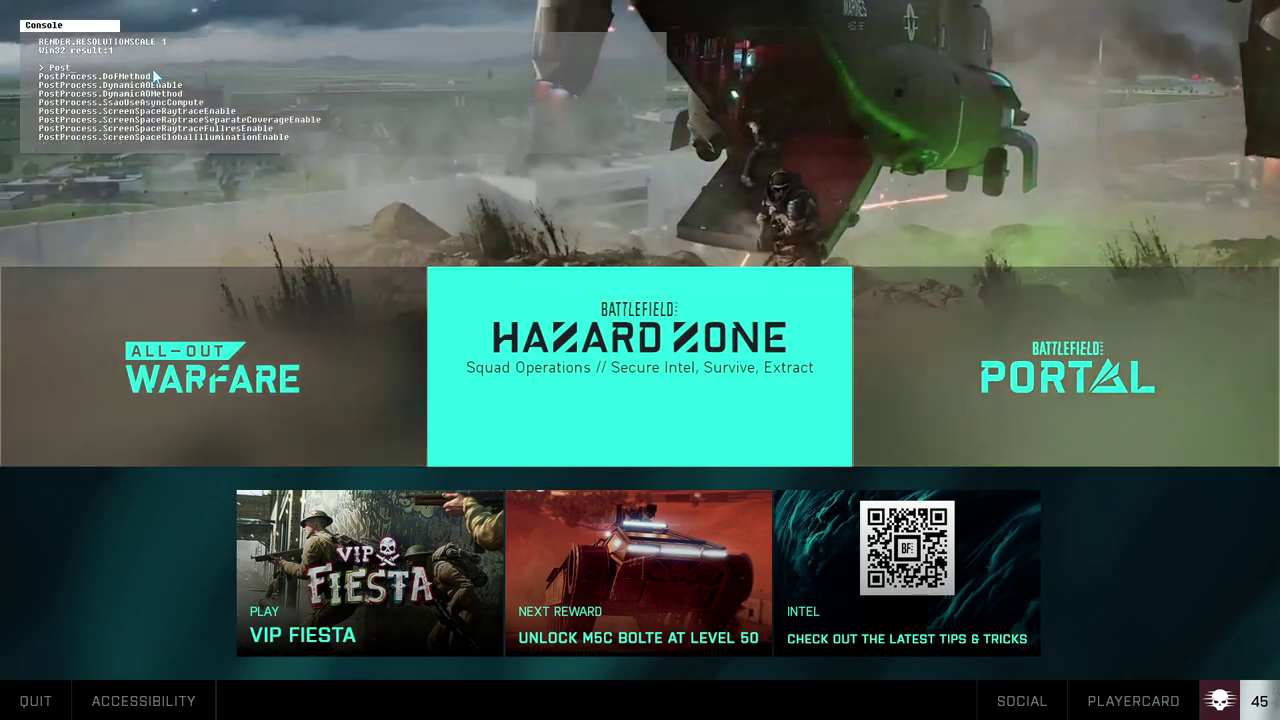
{"action": "type", "text": "pr"}
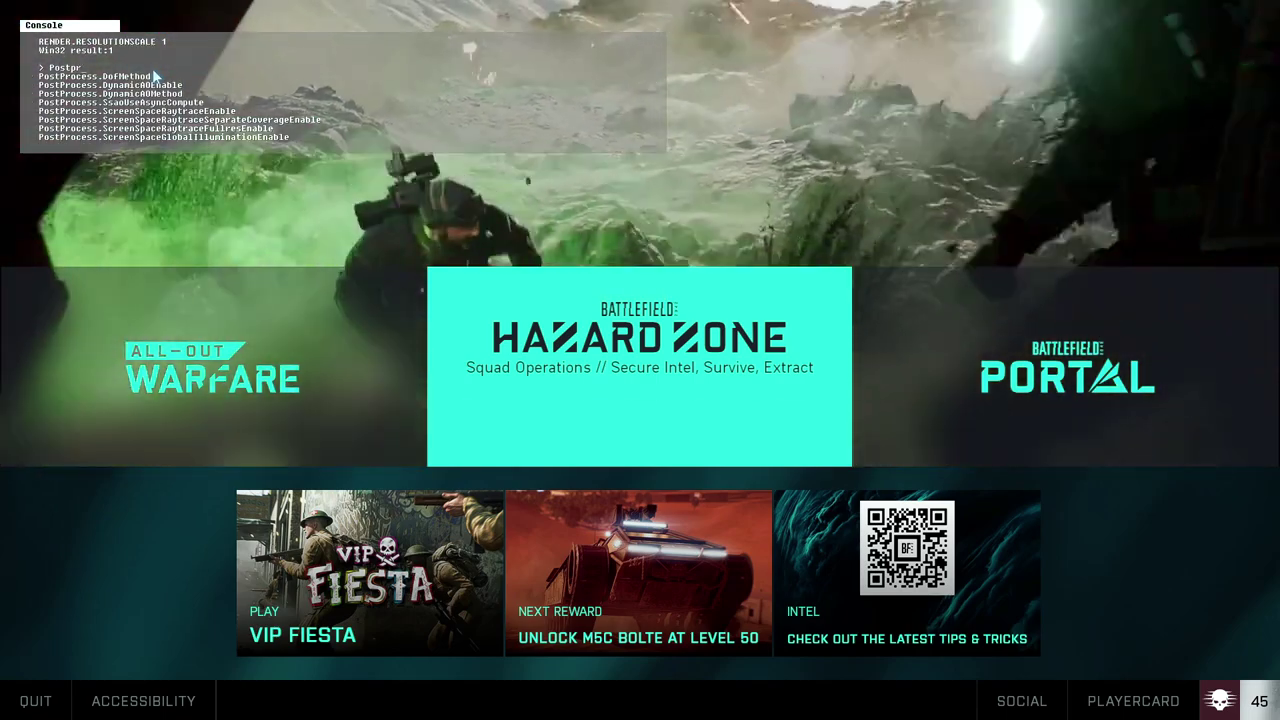
{"action": "type", "text": "oces"}
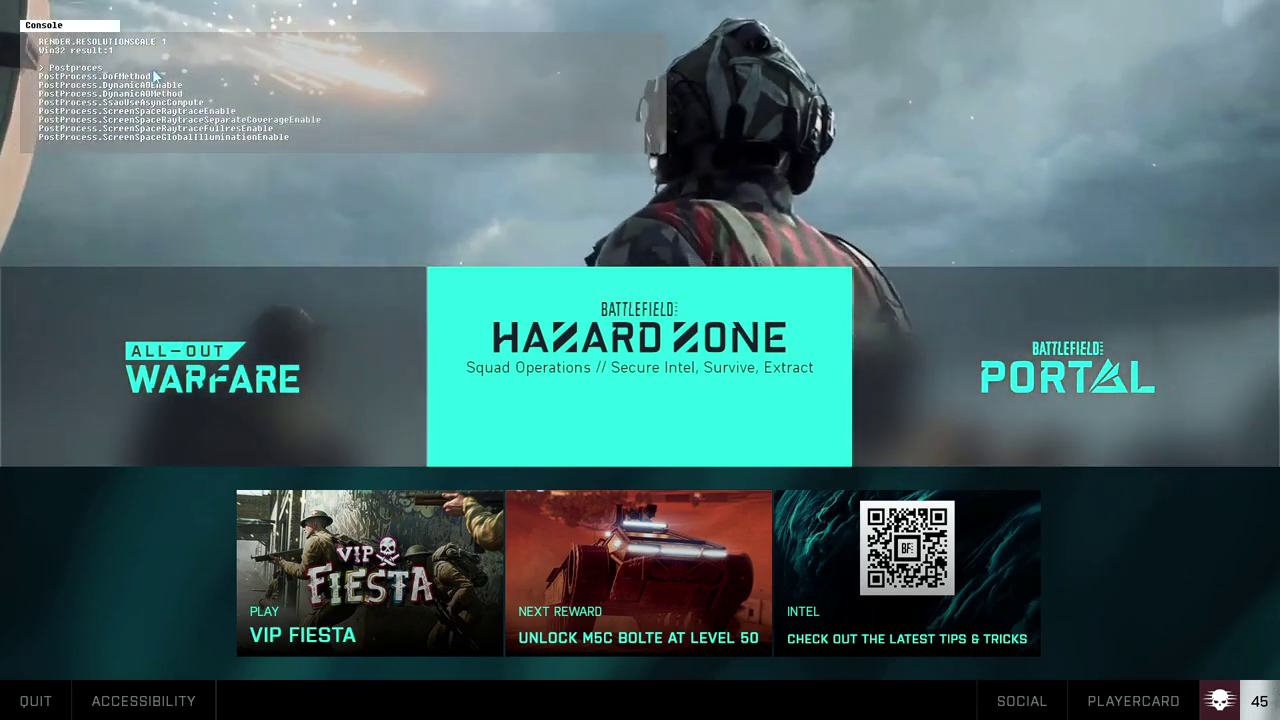
{"action": "type", "text": "s.dof"}
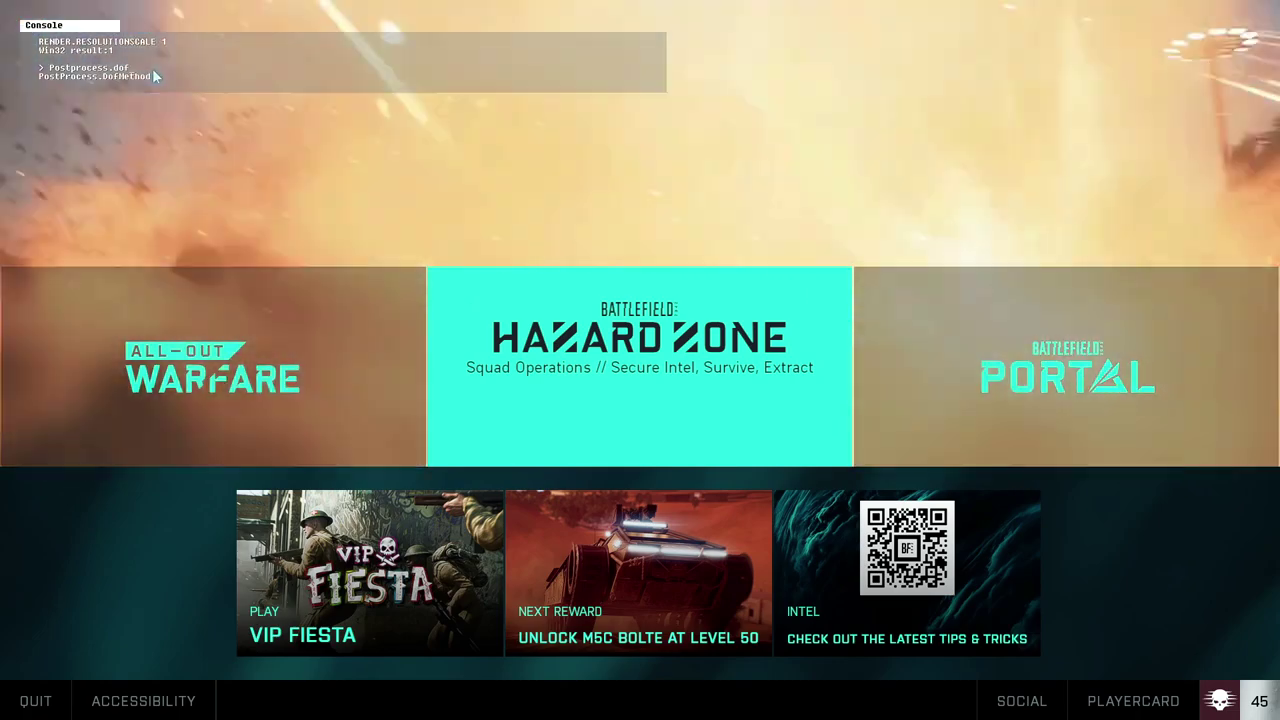
{"action": "type", "text": "method"}
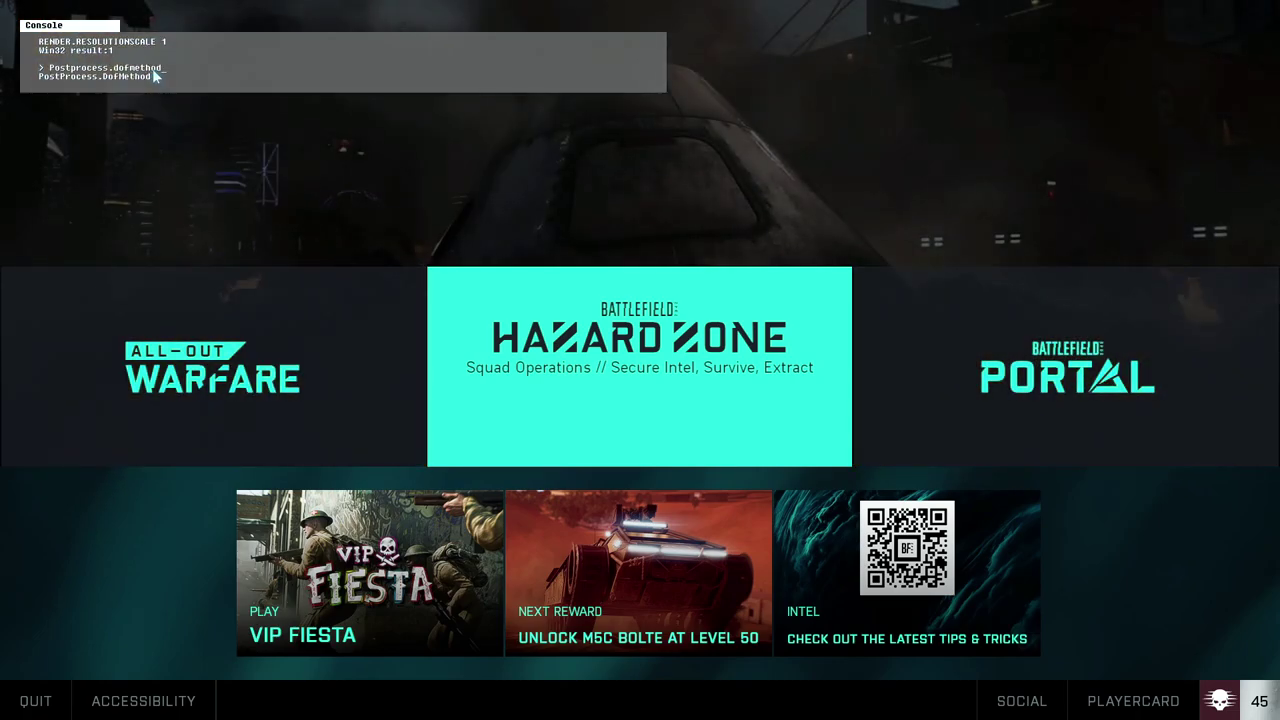
{"action": "type", "text": " dof"}
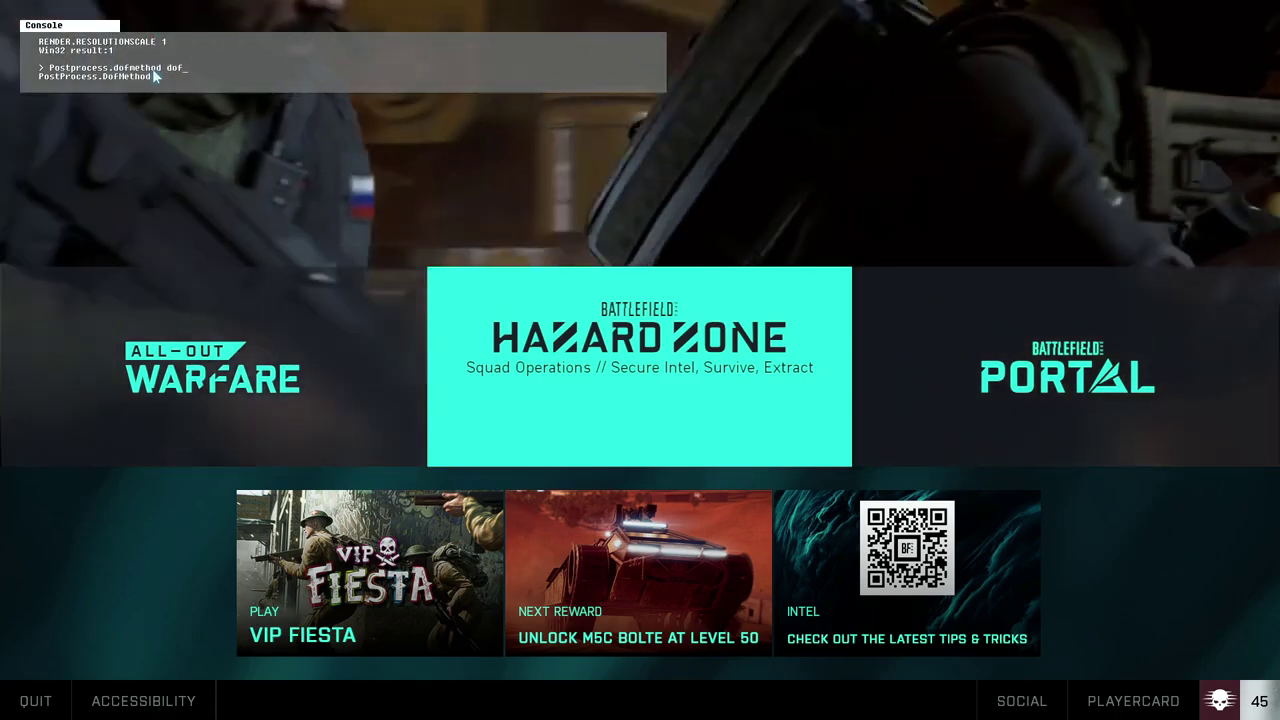
{"action": "type", "text": "meth"}
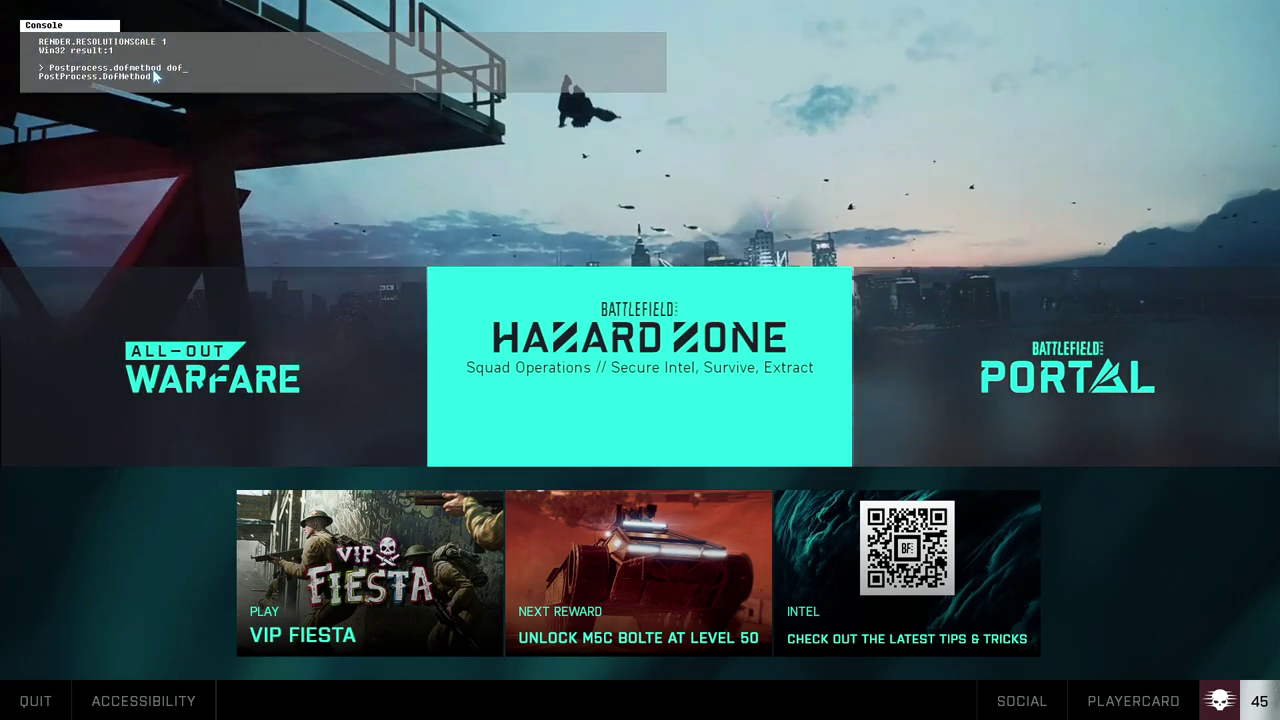
{"action": "type", "text": "od"}
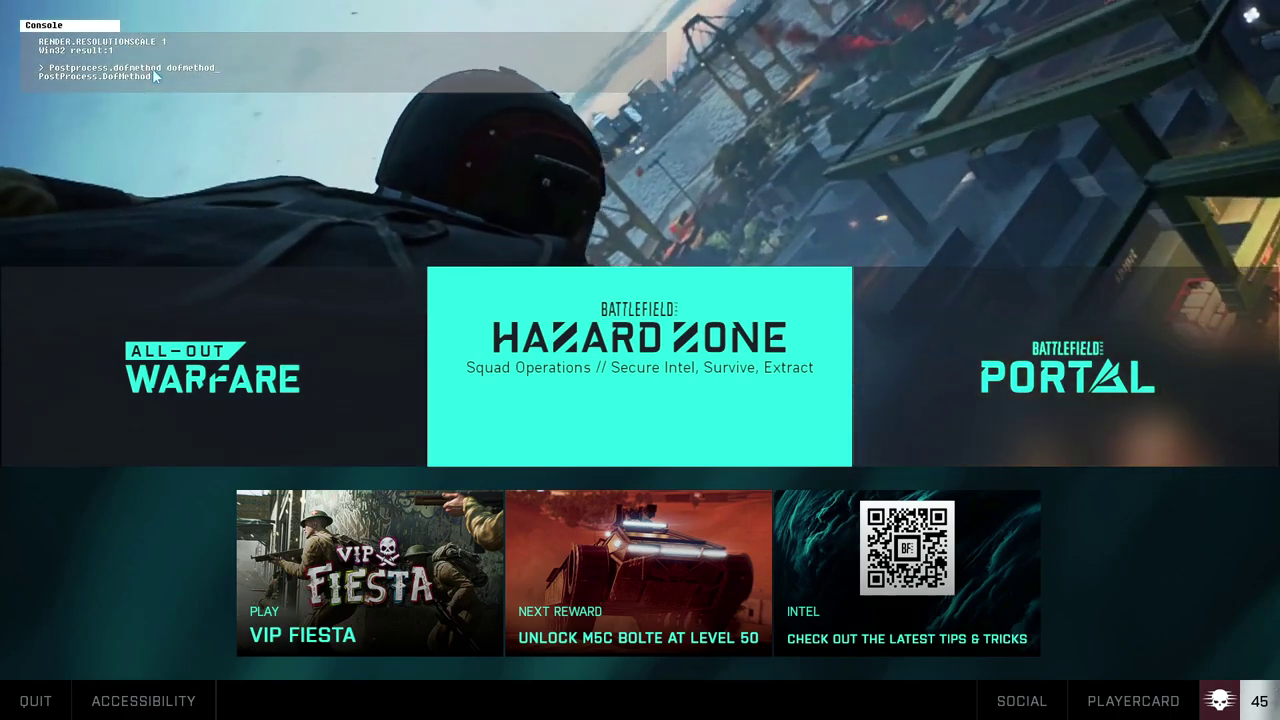
{"action": "type", "text": "_"}
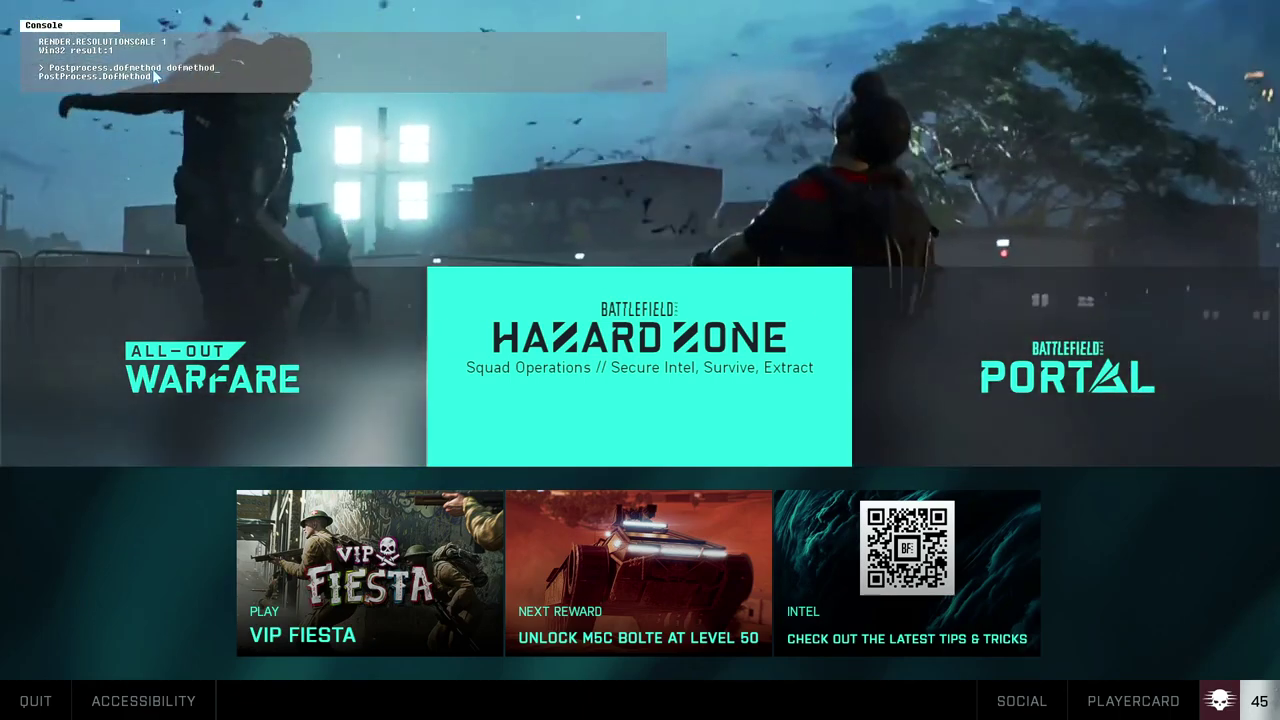
{"action": "type", "text": "none_"}
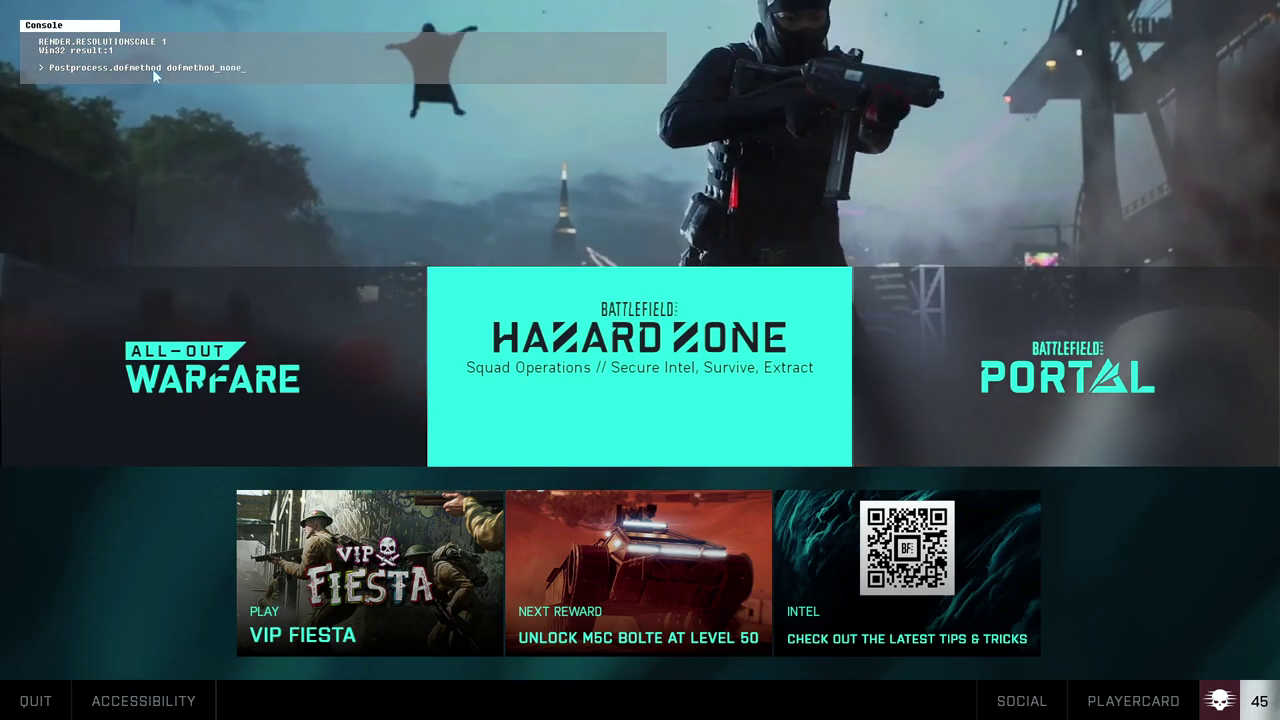
{"action": "key", "text": "Return"}
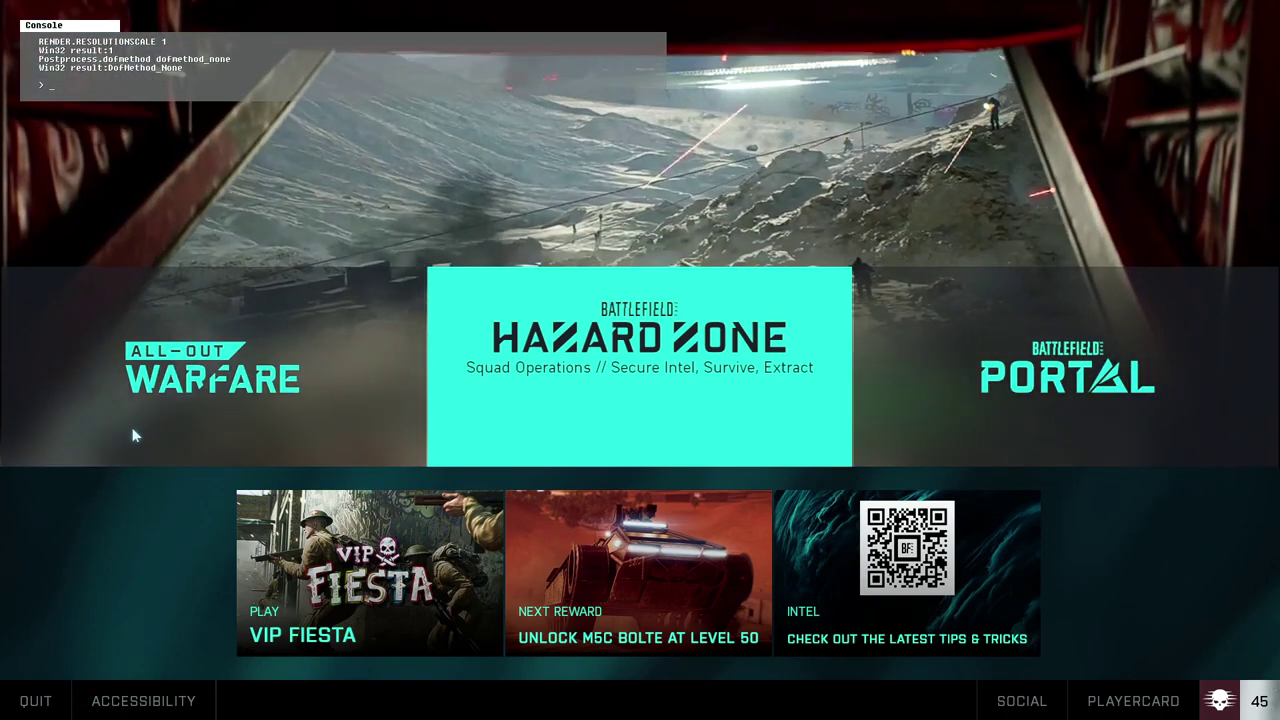
{"action": "key", "text": "grave"}
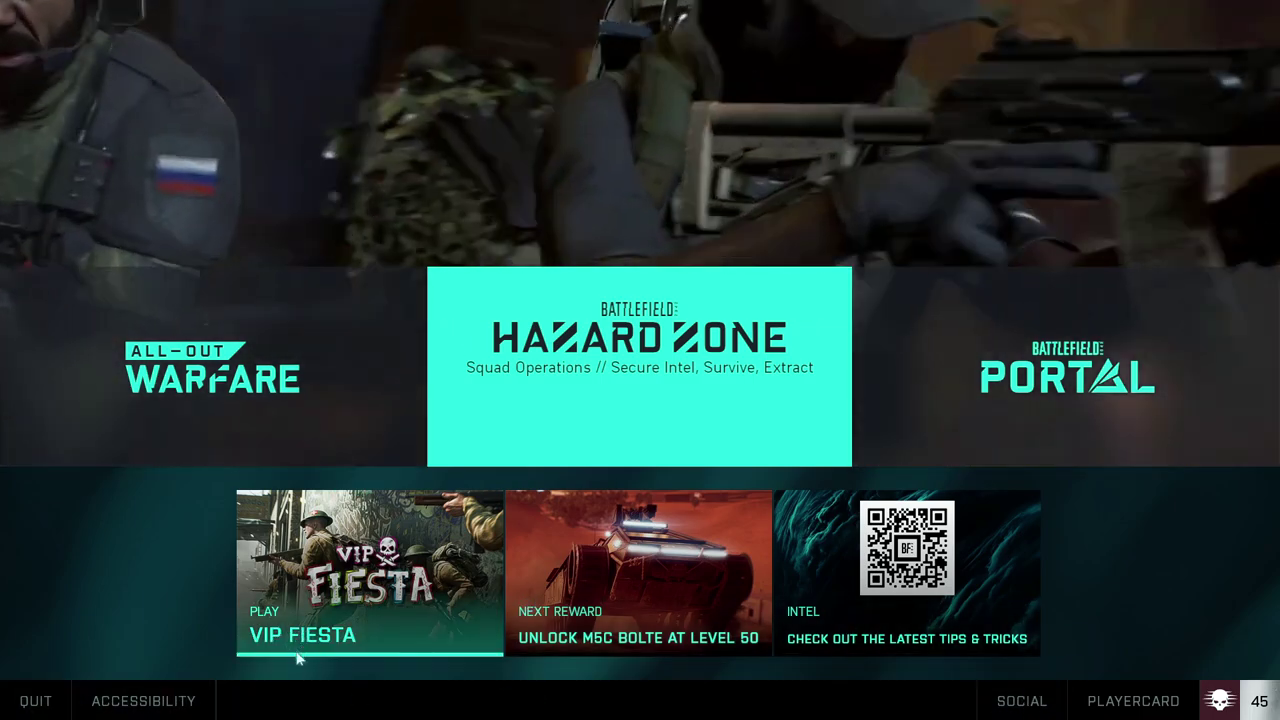
Enter All-Out Warfare and open the Video section of the Display options.
{"action": "key", "text": "Escape"}
{"action": "key", "text": "Escape"}
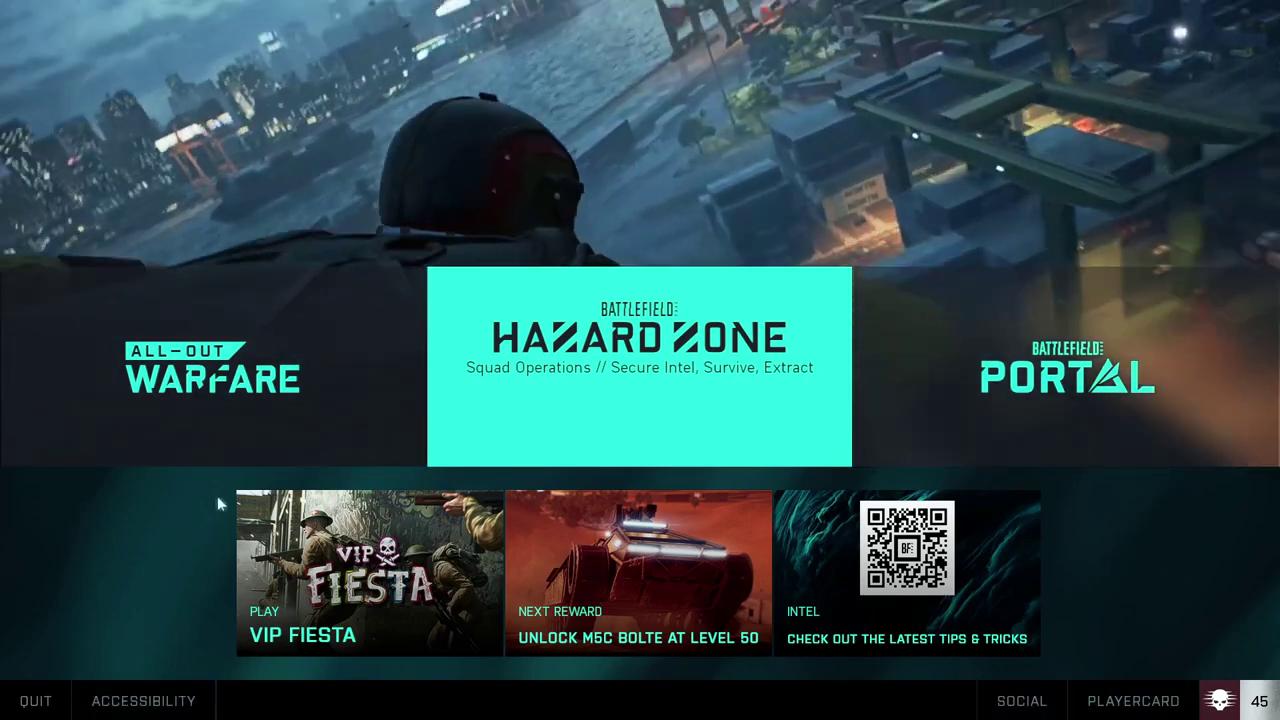
{"action": "left_click", "coordinate": [219, 425]}
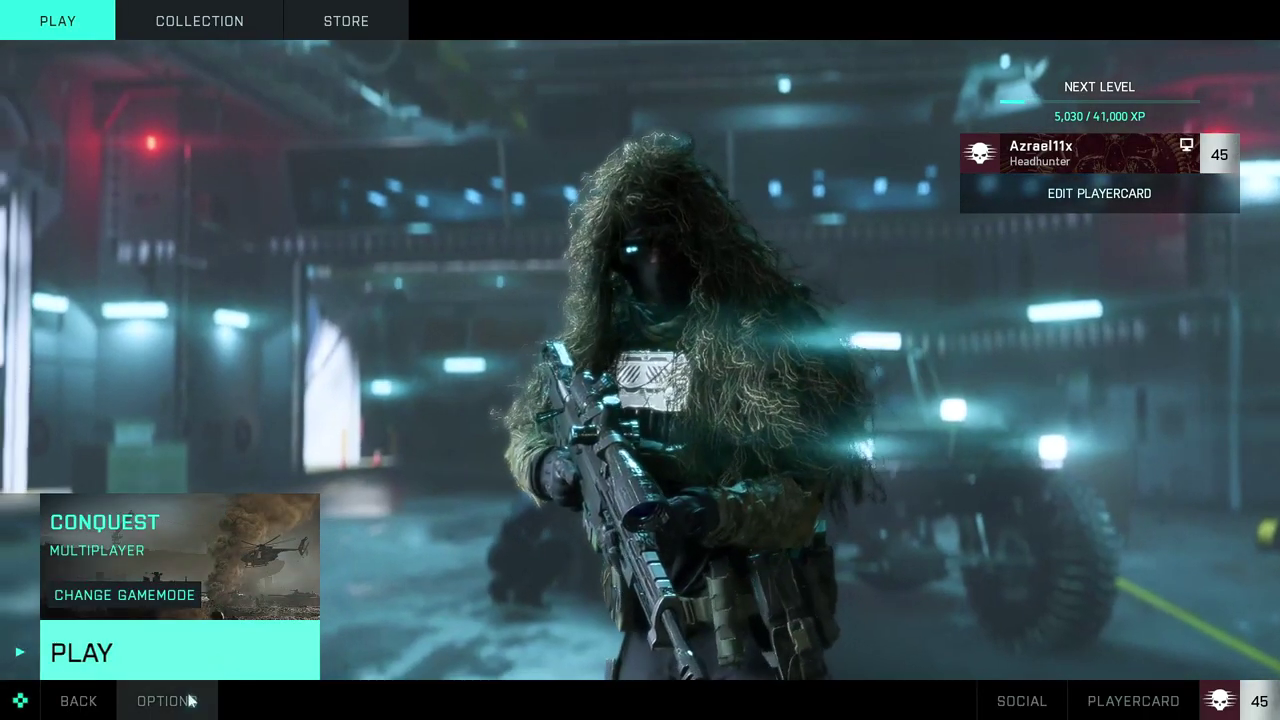
{"action": "left_click", "coordinate": [165, 700]}
{"action": "left_click", "coordinate": [325, 25]}
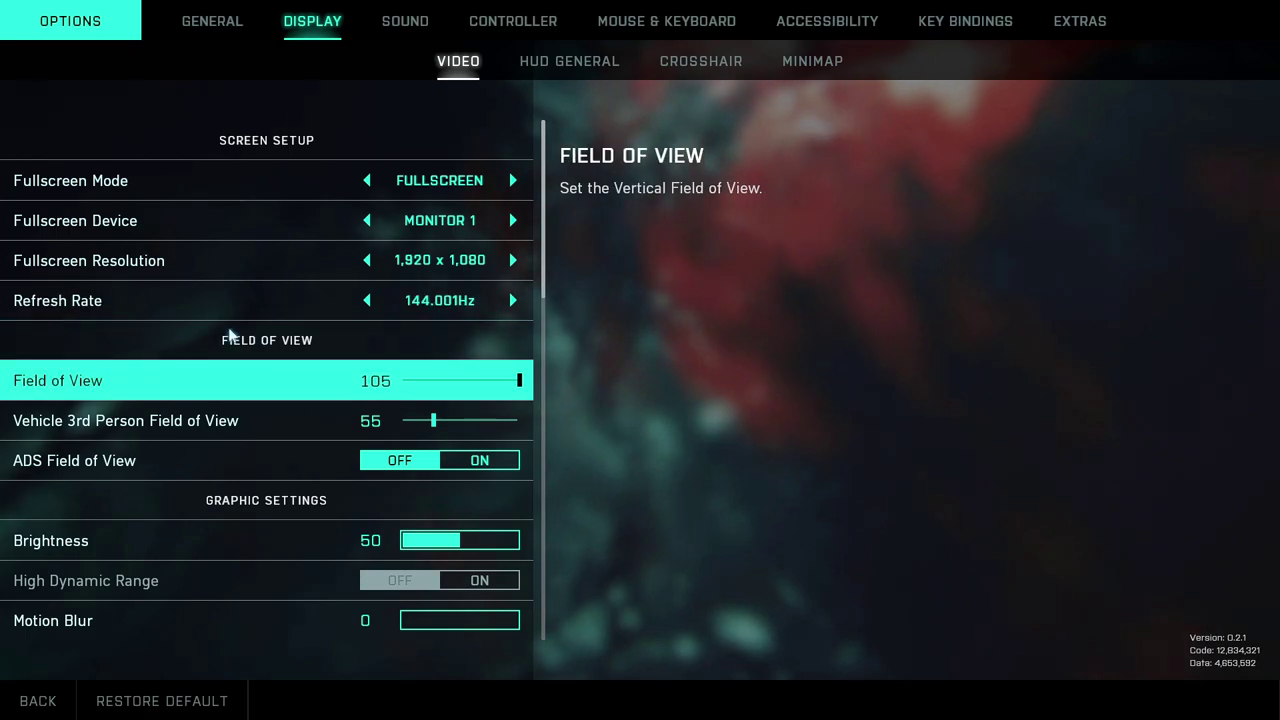
Examine the Video options for field of view, graphic settings, the graphics preset qualities and the advanced settings.
{"action": "scroll", "coordinate": [231, 375], "scroll_direction": "down", "scroll_amount": 4}
{"action": "scroll", "coordinate": [251, 329], "scroll_direction": "up", "scroll_amount": 4}
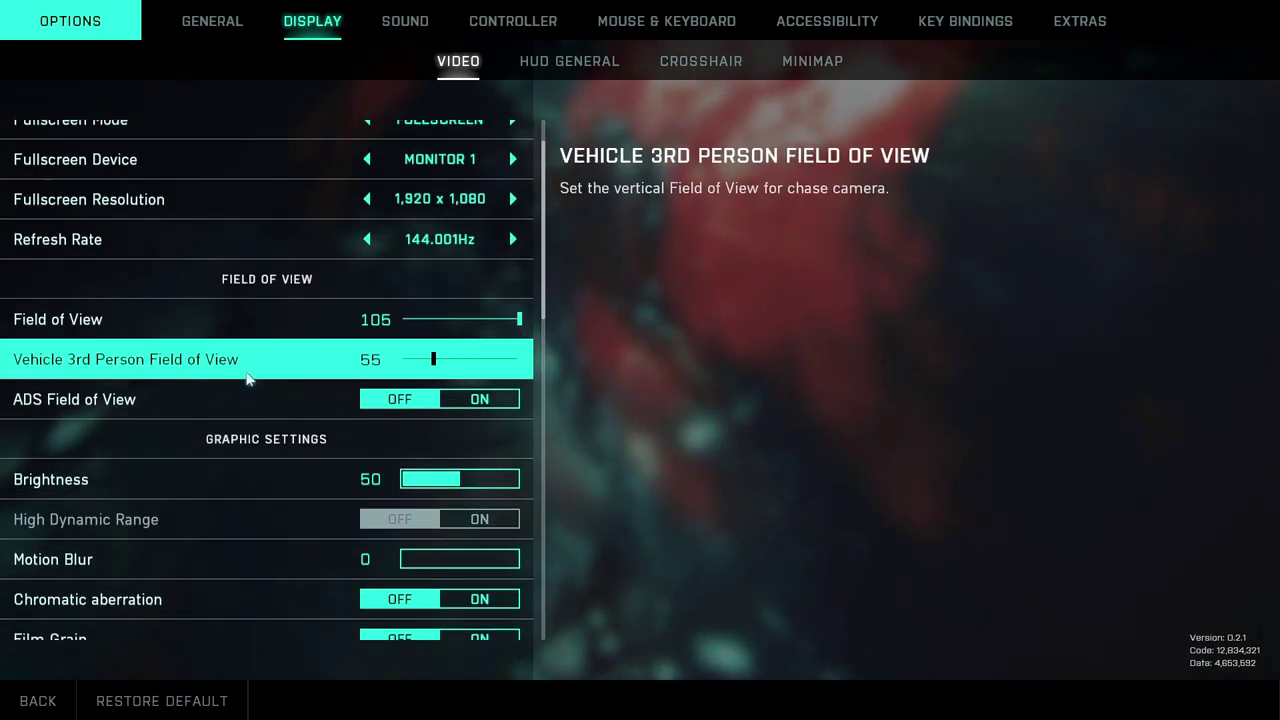
{"action": "scroll", "coordinate": [215, 410], "scroll_direction": "down", "scroll_amount": 4}
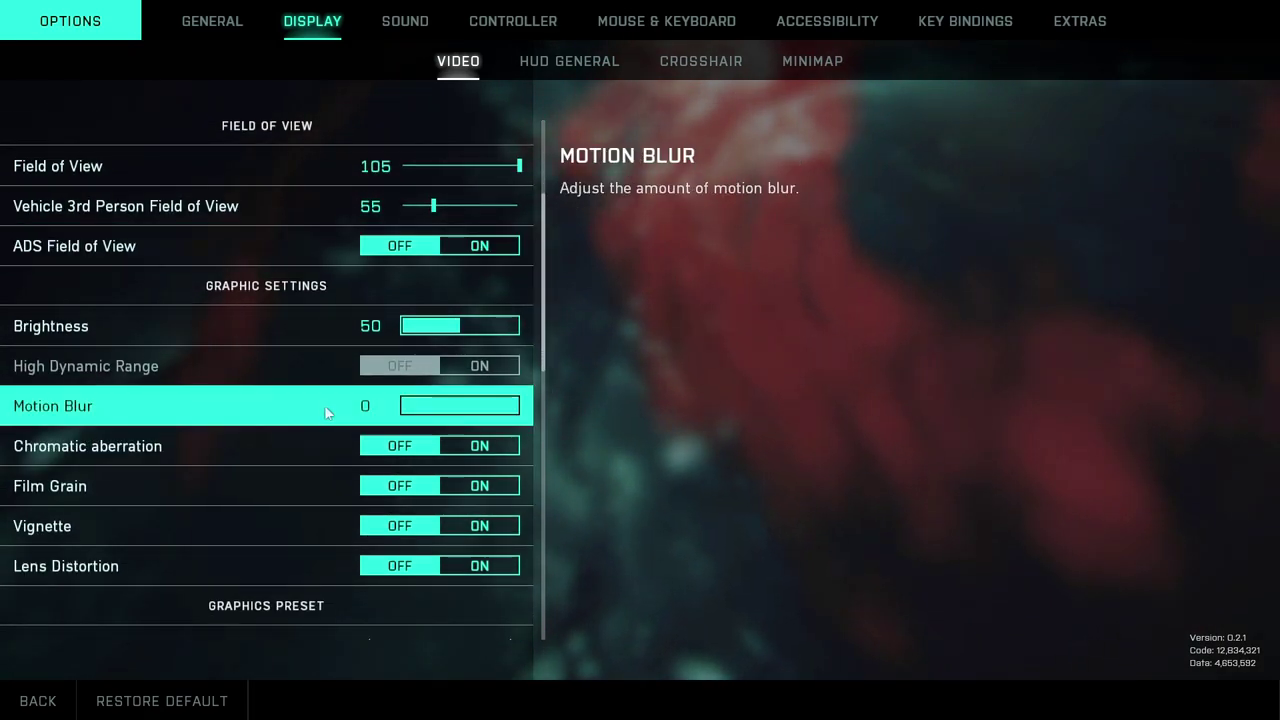
{"action": "scroll", "coordinate": [352, 320], "scroll_direction": "up", "scroll_amount": 4}
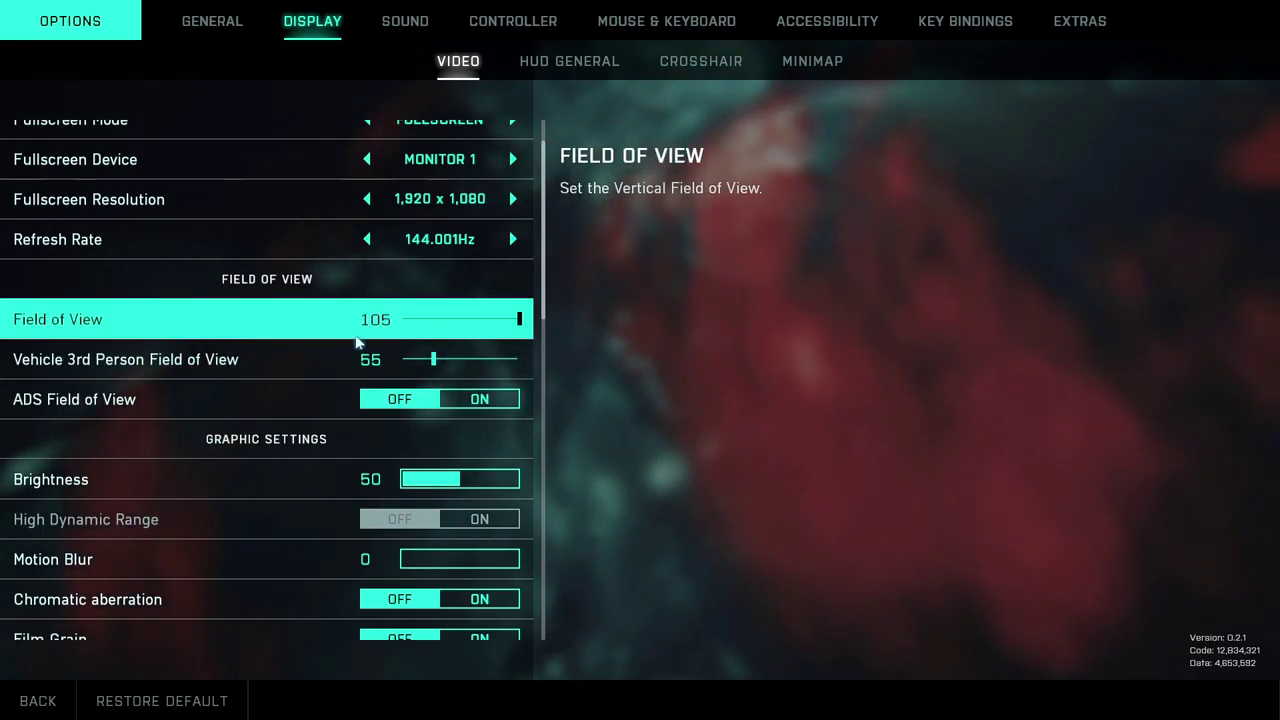
{"action": "scroll", "coordinate": [280, 397], "scroll_direction": "down", "scroll_amount": 4}
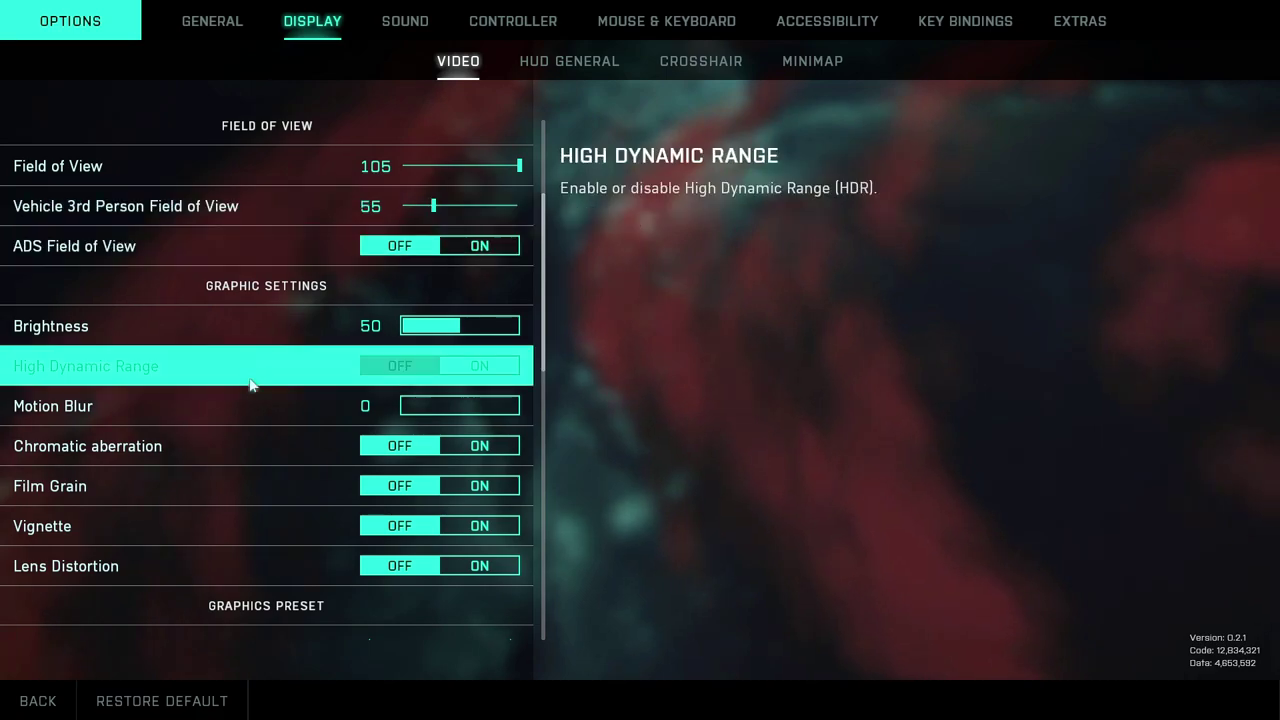
{"action": "scroll", "coordinate": [290, 446], "scroll_direction": "down", "scroll_amount": 4}
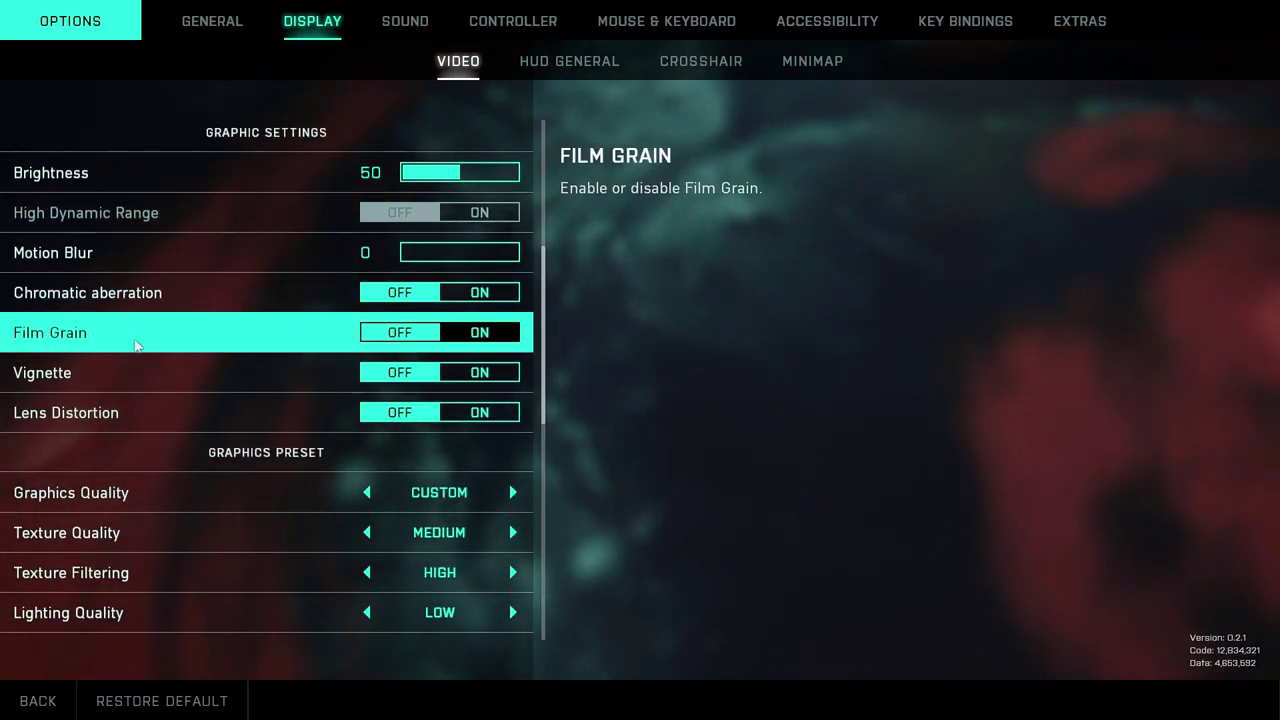
{"action": "scroll", "coordinate": [230, 410], "scroll_direction": "down", "scroll_amount": 4}
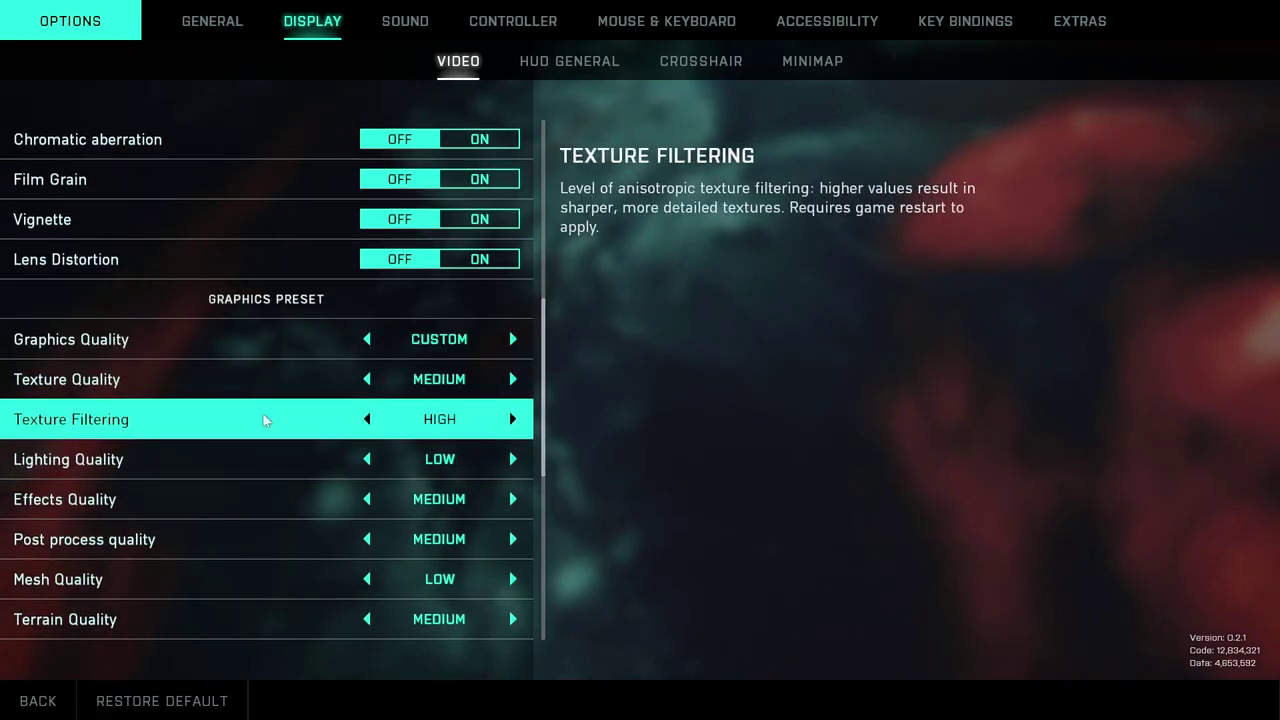
{"action": "scroll", "coordinate": [257, 414], "scroll_direction": "down", "scroll_amount": 10}
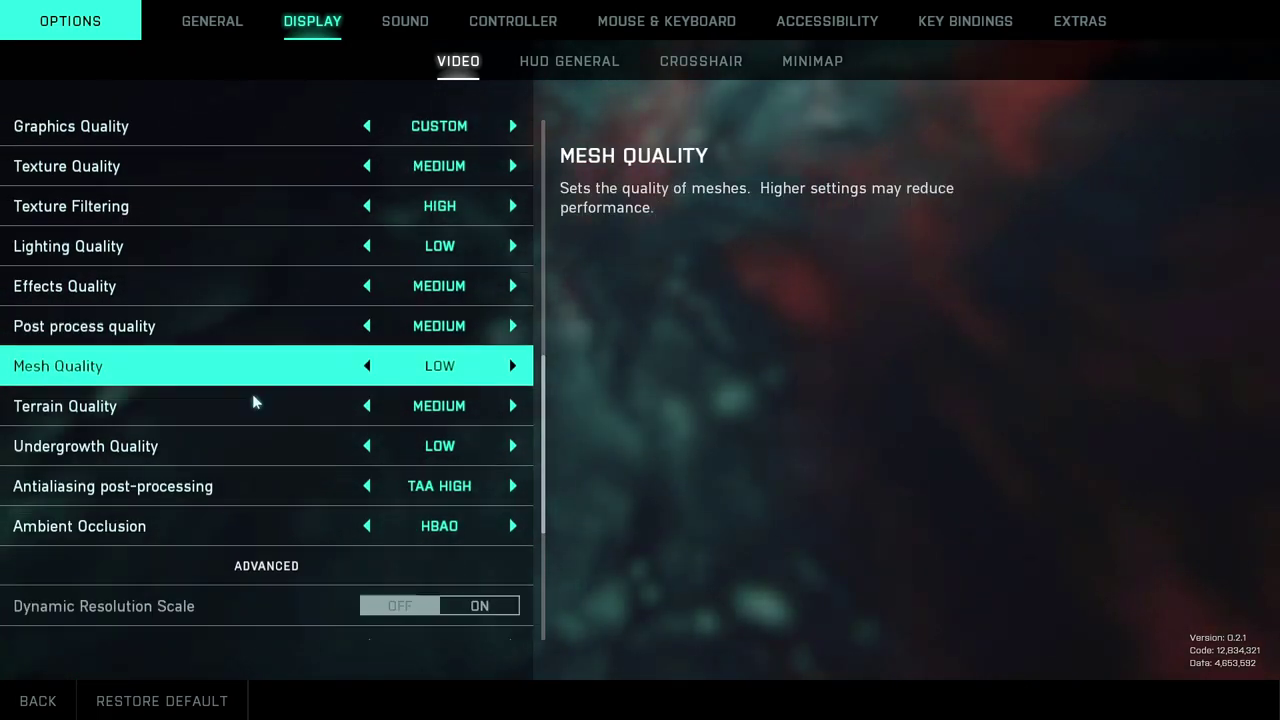
{"action": "scroll", "coordinate": [241, 395], "scroll_direction": "up", "scroll_amount": 6}
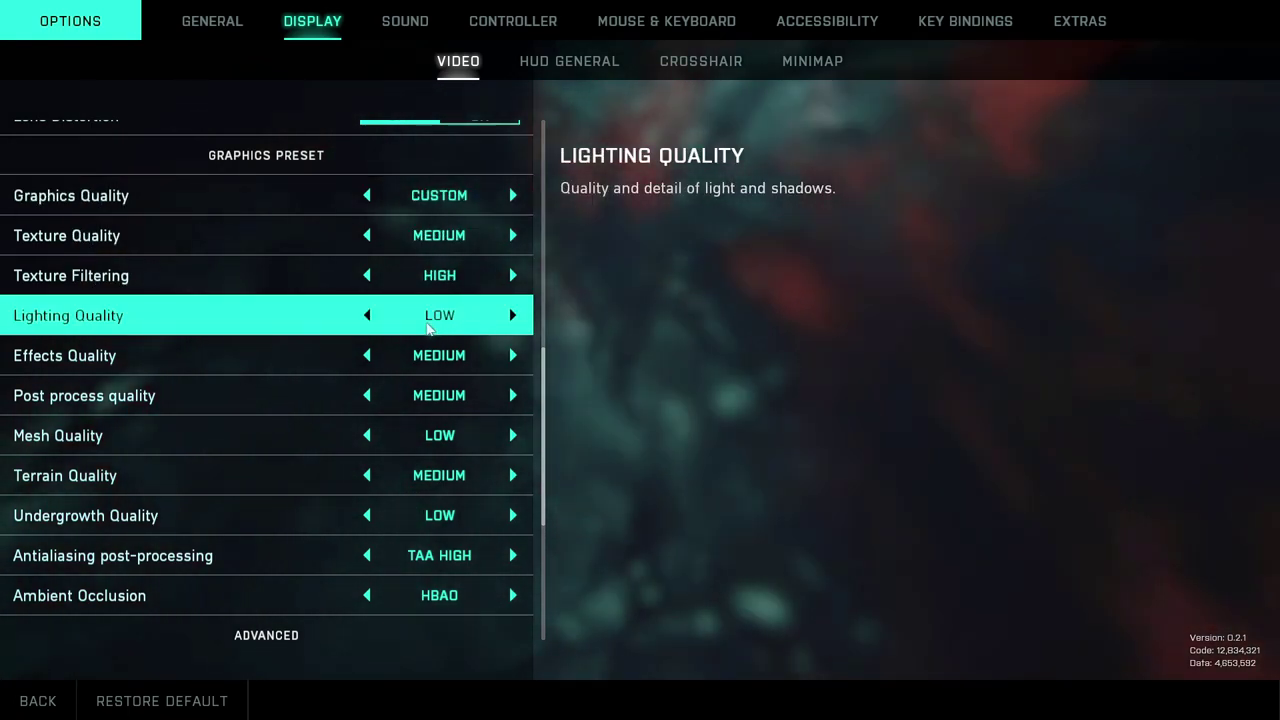
{"action": "scroll", "coordinate": [305, 343], "scroll_direction": "down", "scroll_amount": 4}
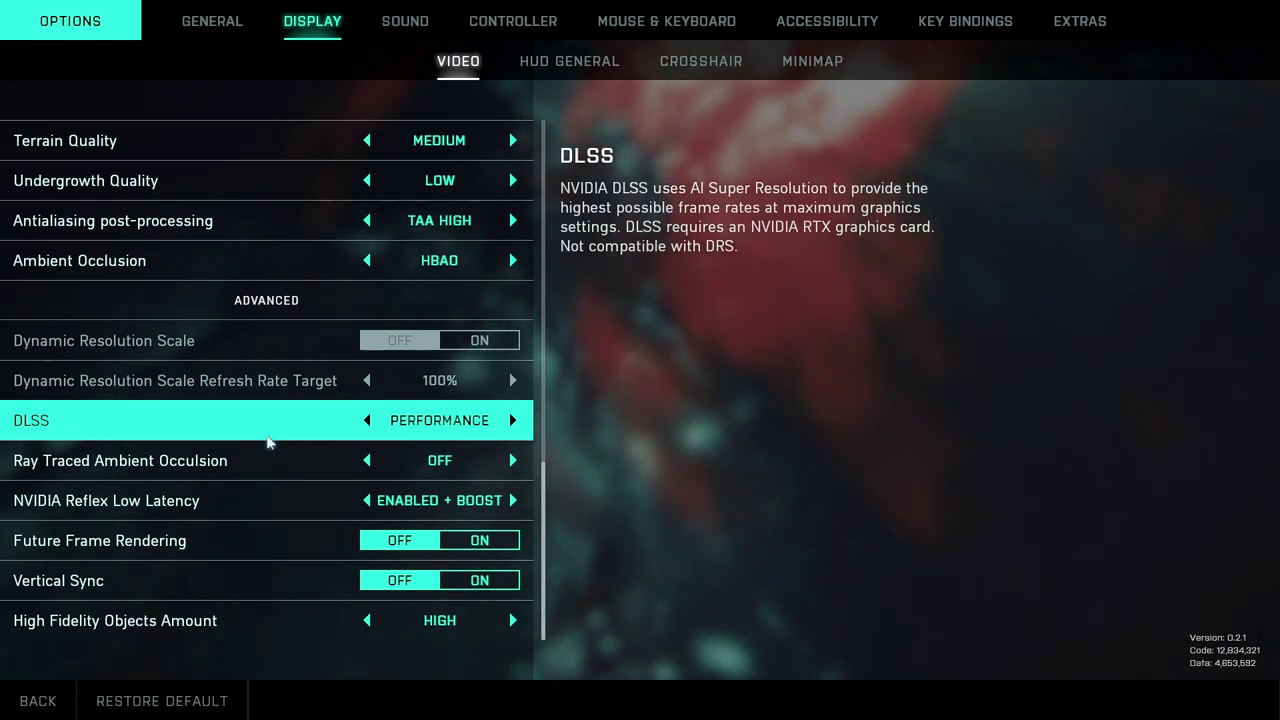
Cycle through the DLSS modes, including Ultra-Performance, and return the setting to Performance.
{"action": "left_click", "coordinate": [516, 421]}
{"action": "left_click", "coordinate": [515, 421]}
{"action": "left_click", "coordinate": [515, 421]}
{"action": "left_click", "coordinate": [515, 421]}
{"action": "left_click", "coordinate": [515, 421]}
{"action": "left_click", "coordinate": [515, 421]}
{"action": "left_click", "coordinate": [515, 421]}
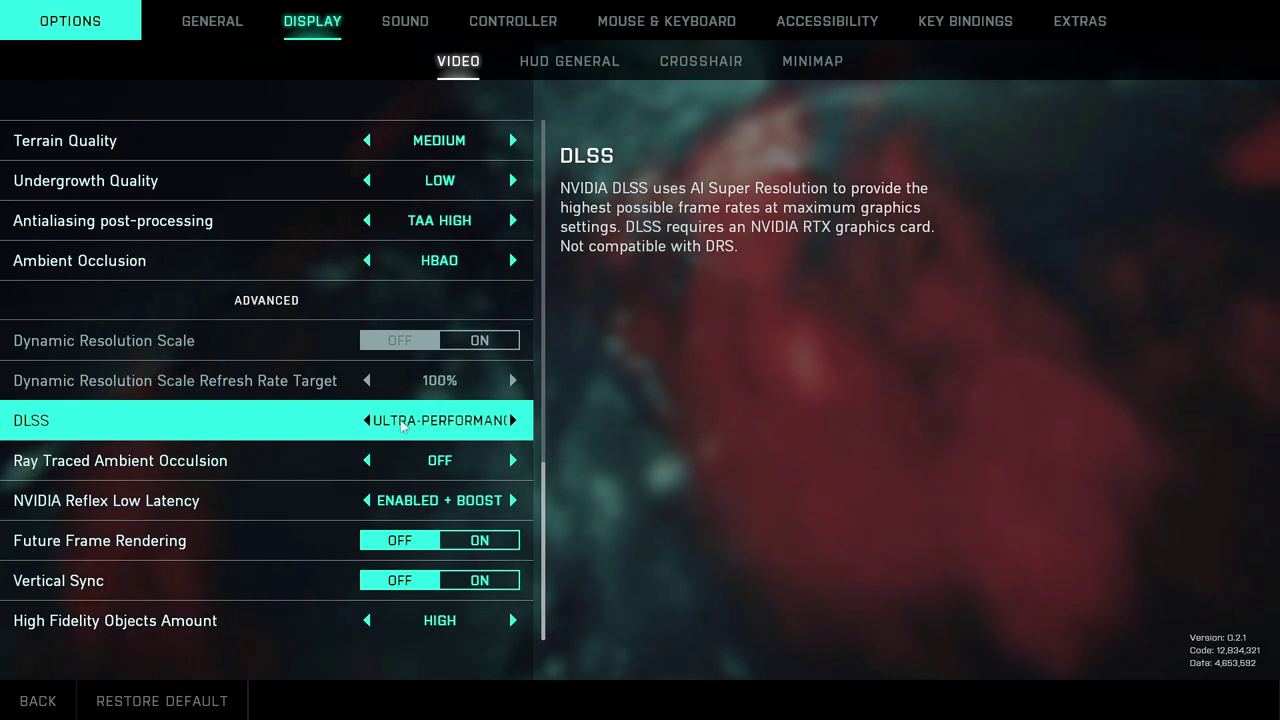
{"action": "left_click", "coordinate": [516, 421]}
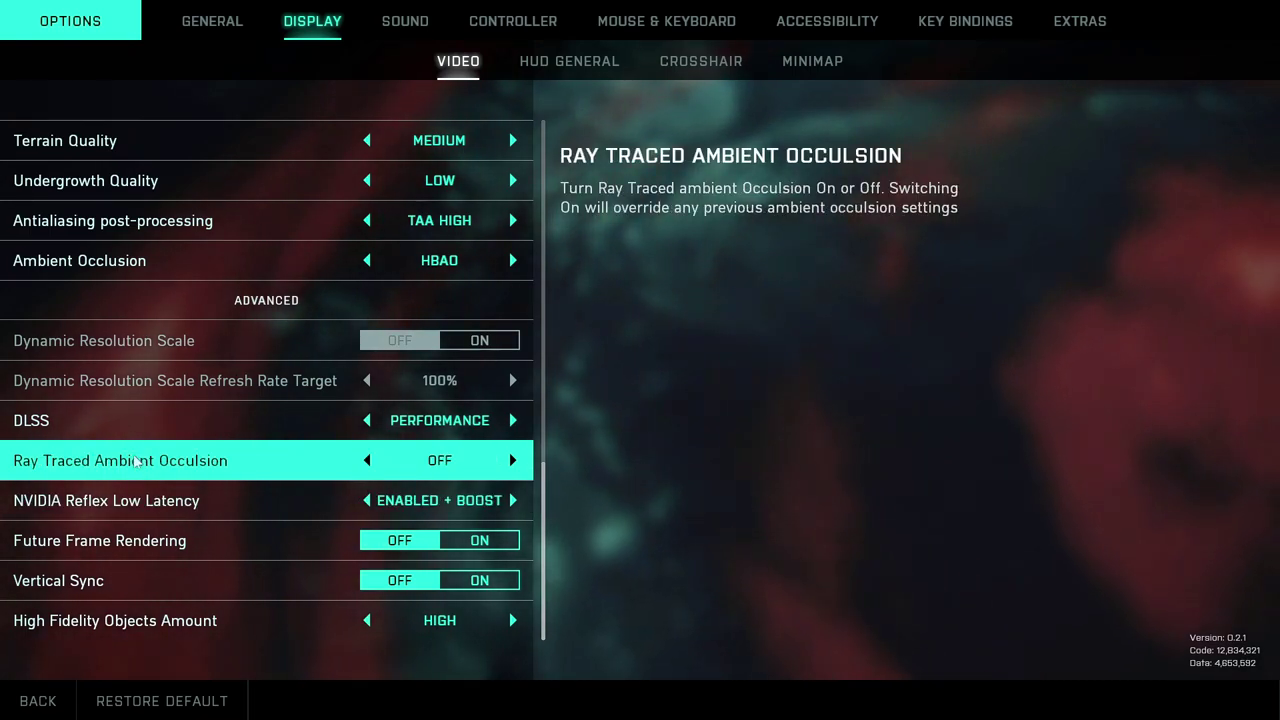
{"action": "scroll", "coordinate": [418, 460], "scroll_direction": "up", "scroll_amount": 10}
{"action": "scroll", "coordinate": [418, 465], "scroll_direction": "up", "scroll_amount": 5}
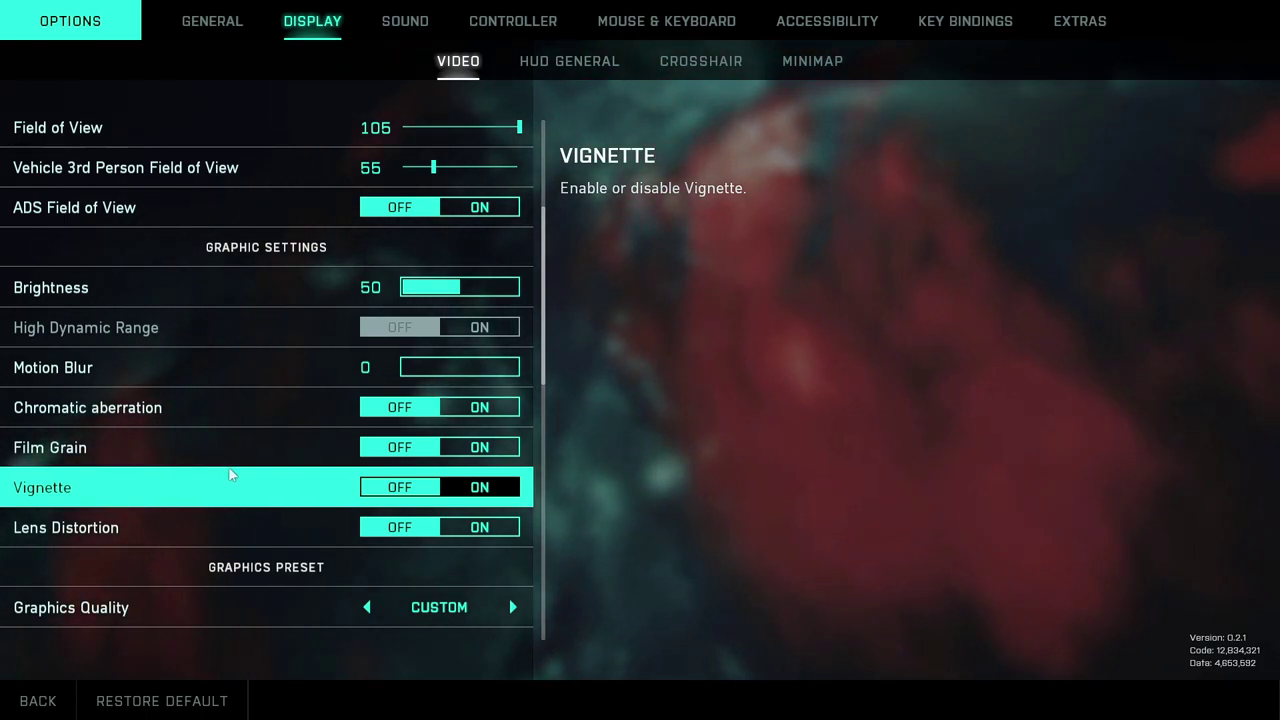
{"action": "key", "text": "Down"}
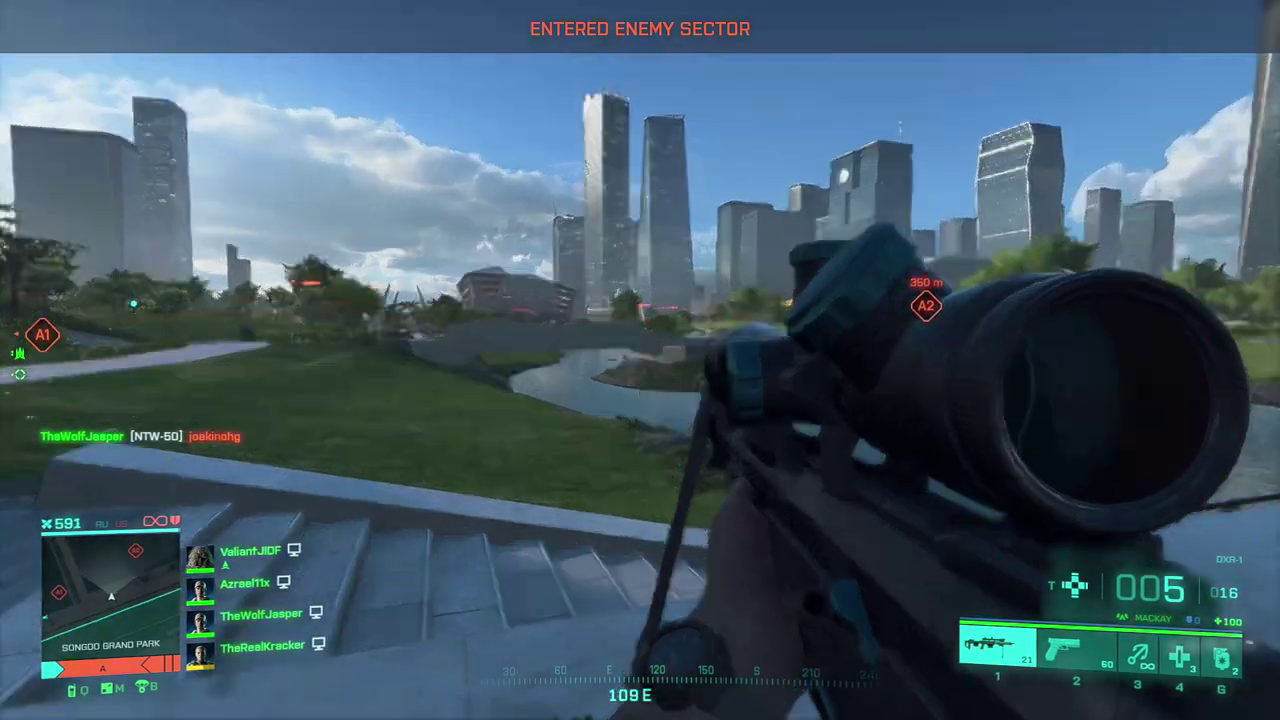
{"action": "right_click", "coordinate": [640, 360]}
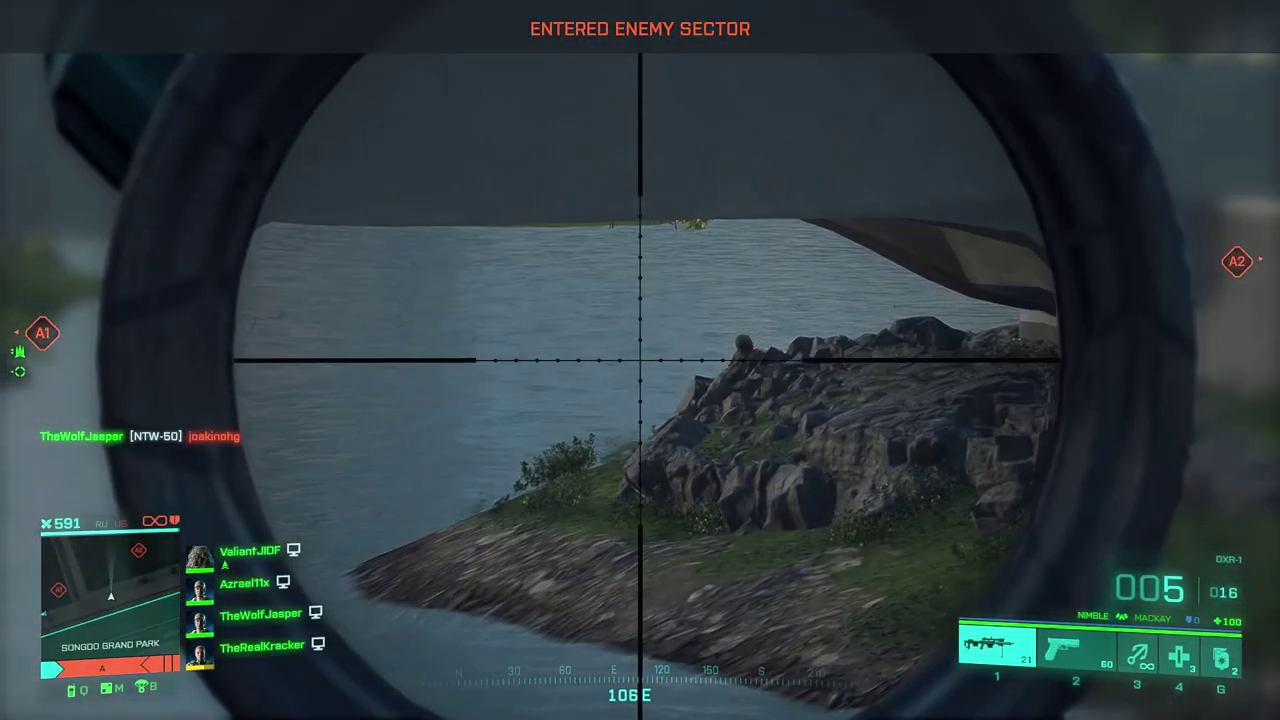
{"action": "left_click", "coordinate": [640, 360]}
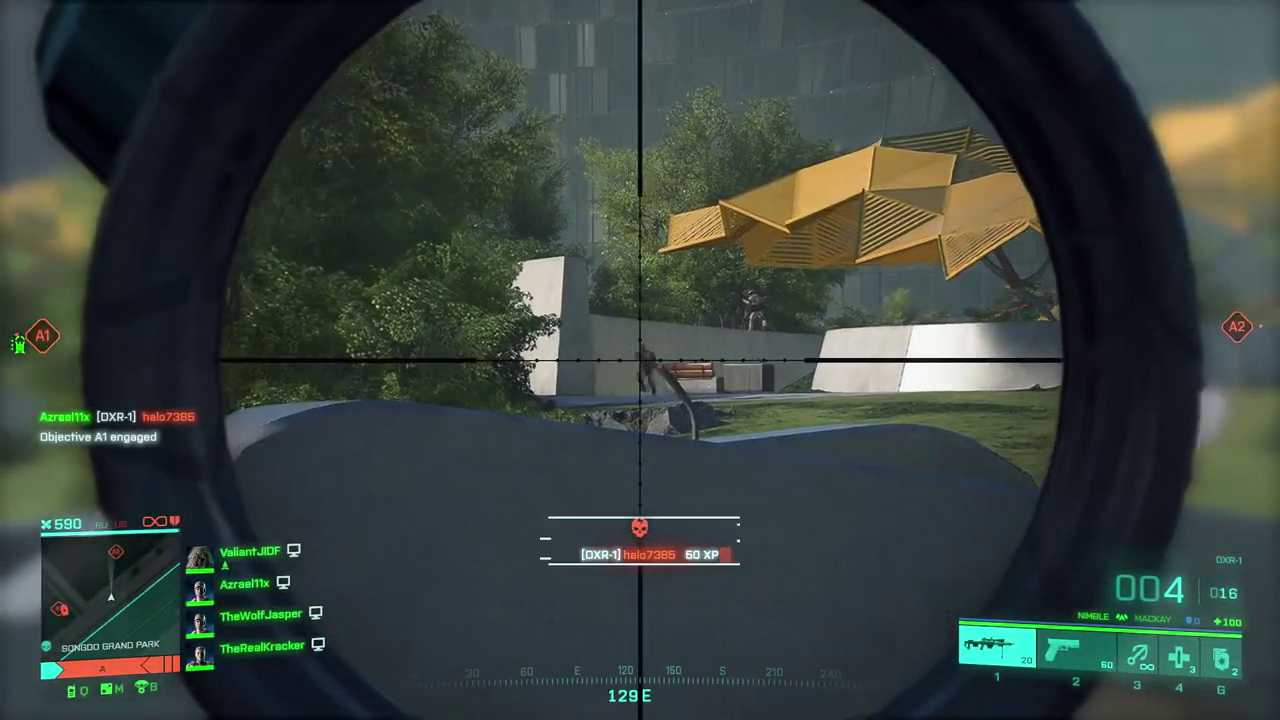
{"action": "left_click", "coordinate": [640, 360]}
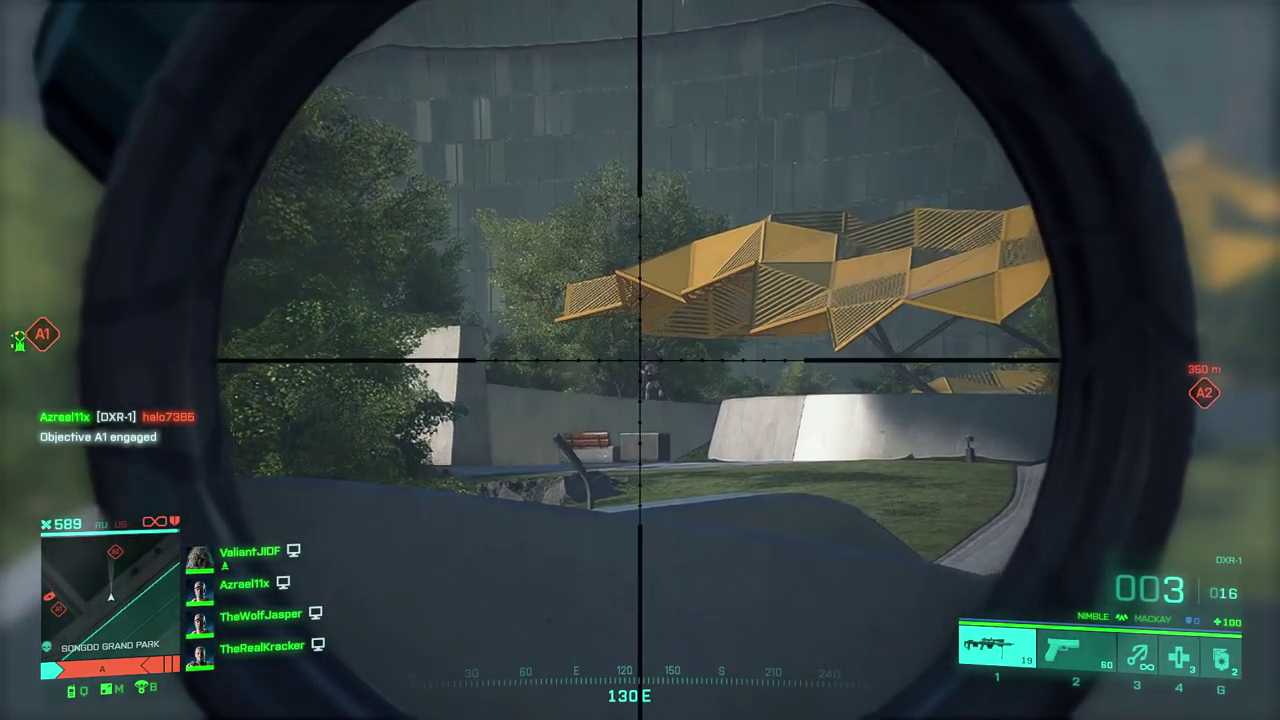
{"action": "left_click", "coordinate": [640, 360]}
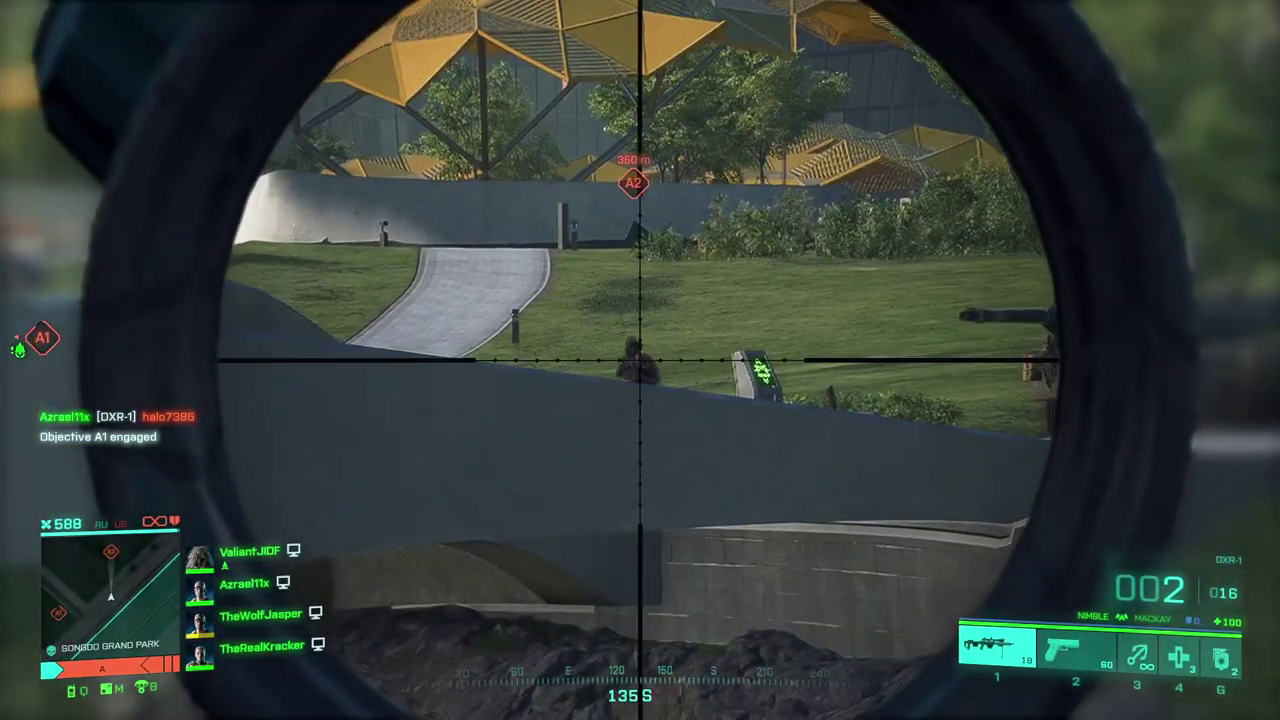
{"action": "left_click", "coordinate": [640, 360]}
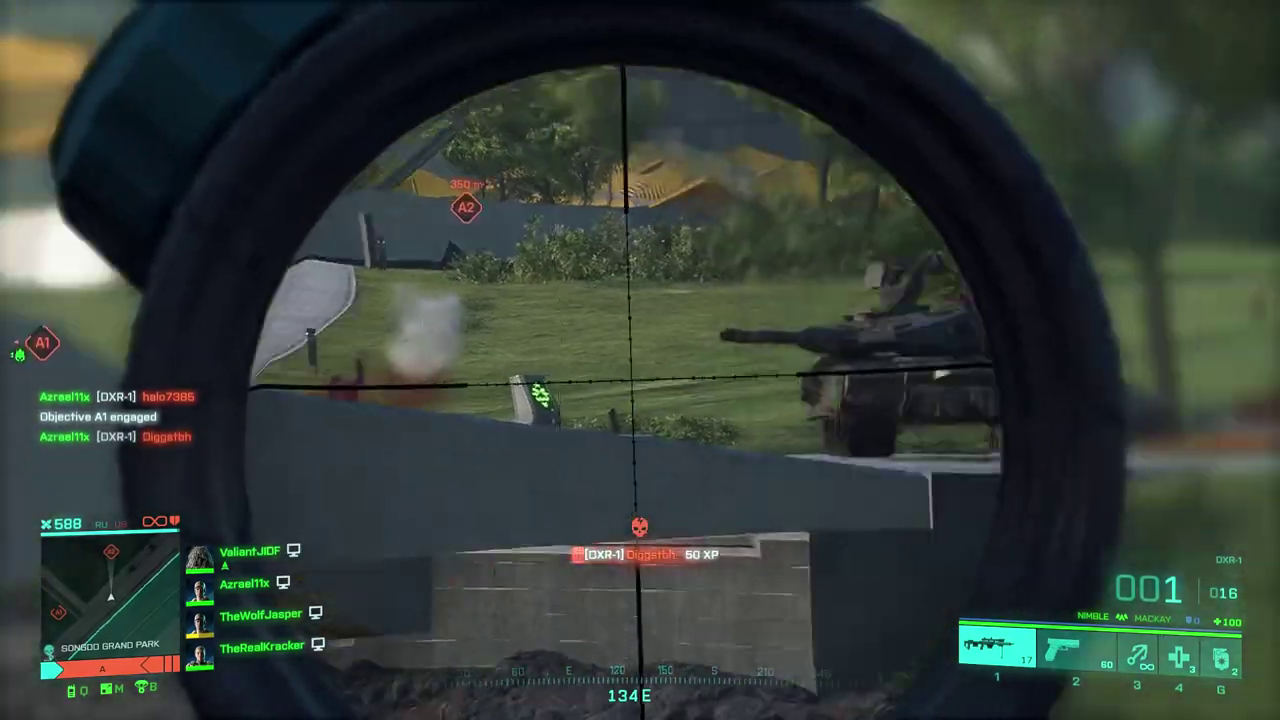
{"action": "right_click", "coordinate": [640, 360]}
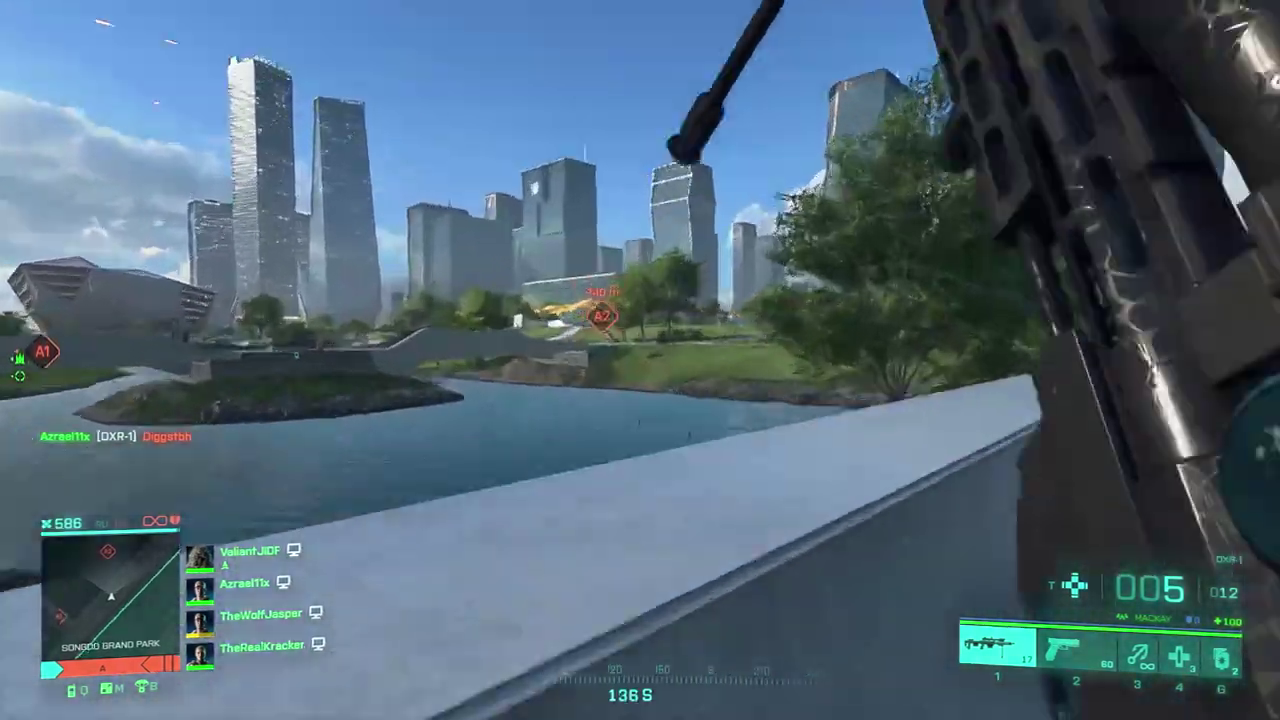
{"action": "right_click", "coordinate": [640, 360]}
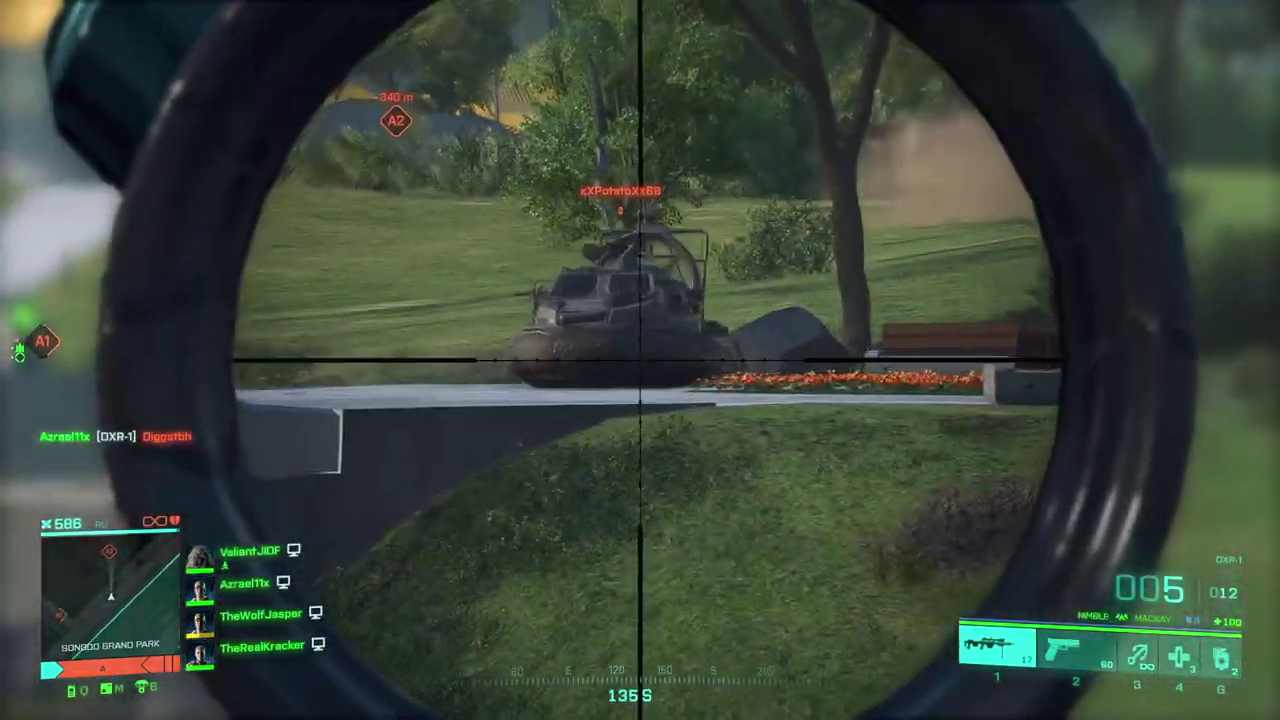
{"action": "left_click", "coordinate": [640, 360]}
{"action": "right_click", "coordinate": [640, 360]}
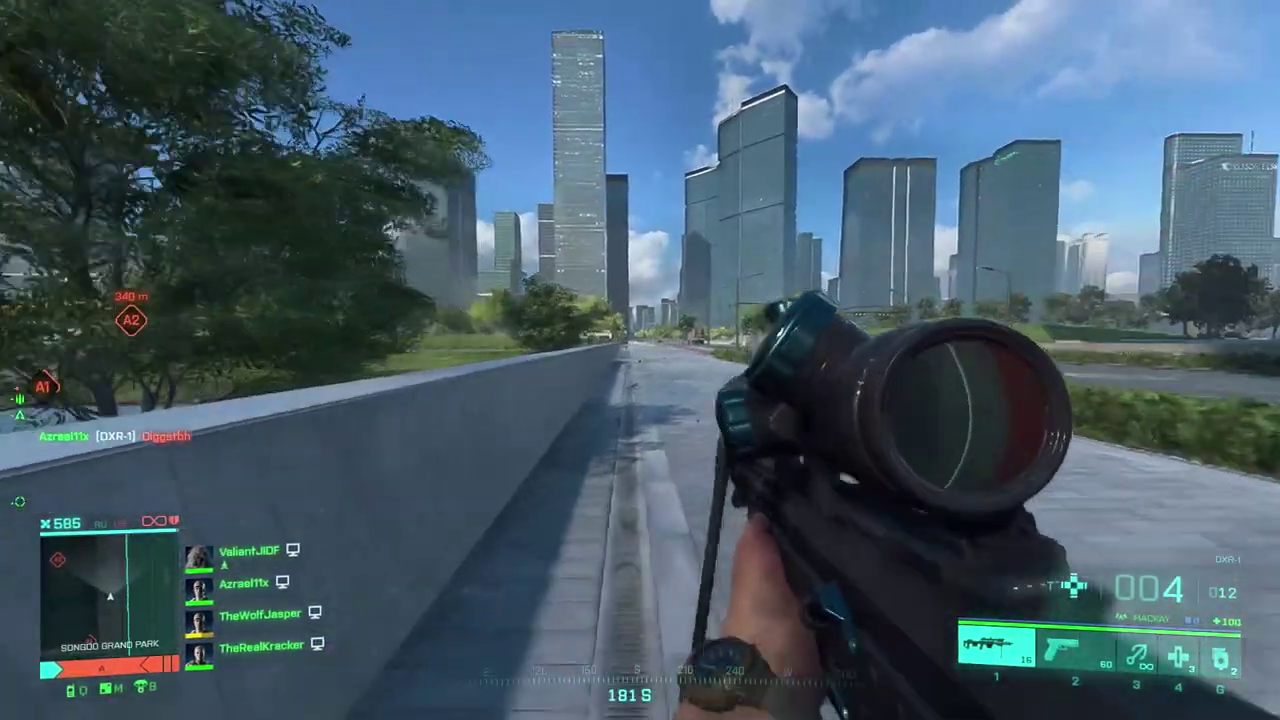
{"action": "key", "text": "w"}
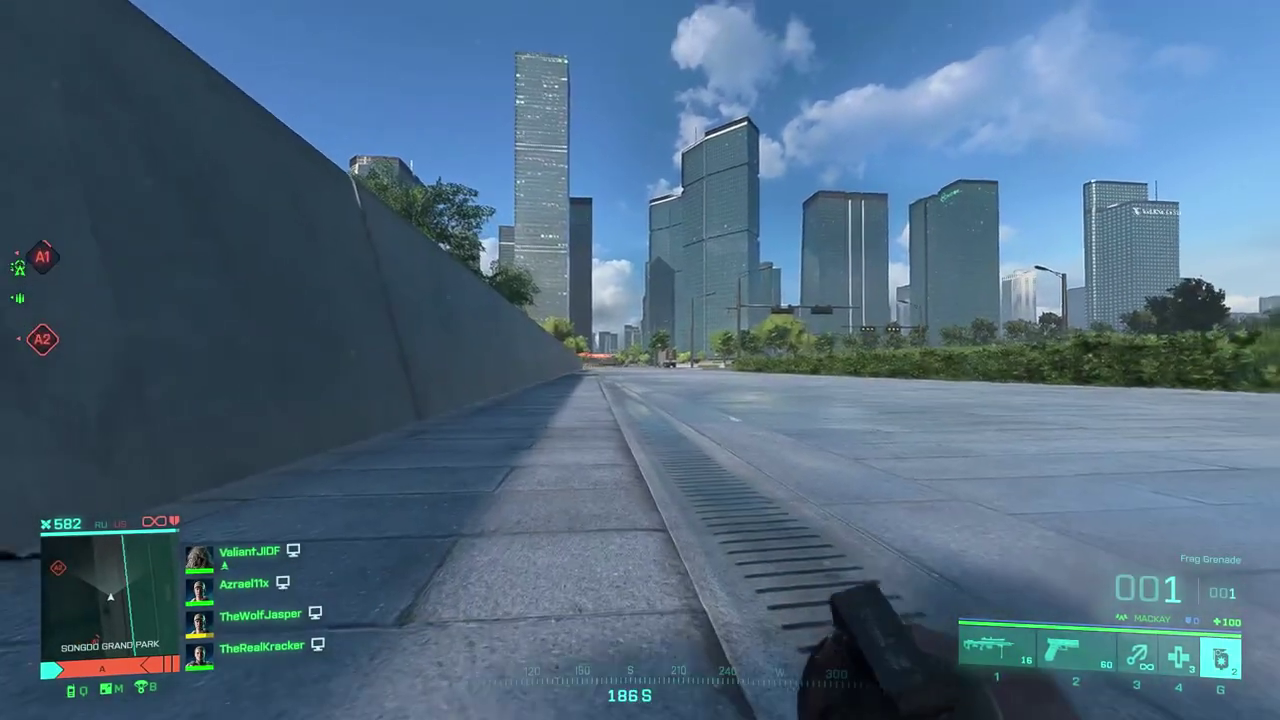
{"action": "left_click", "coordinate": [640, 360]}
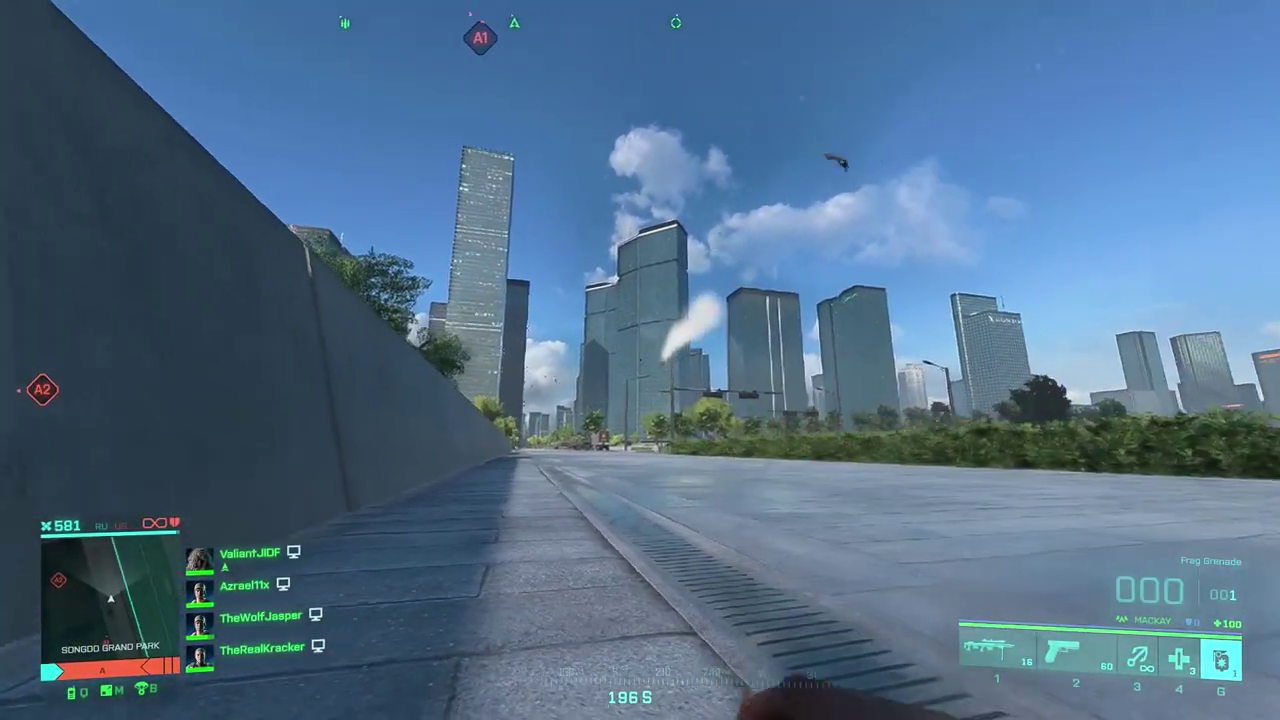
{"action": "key", "text": "w"}
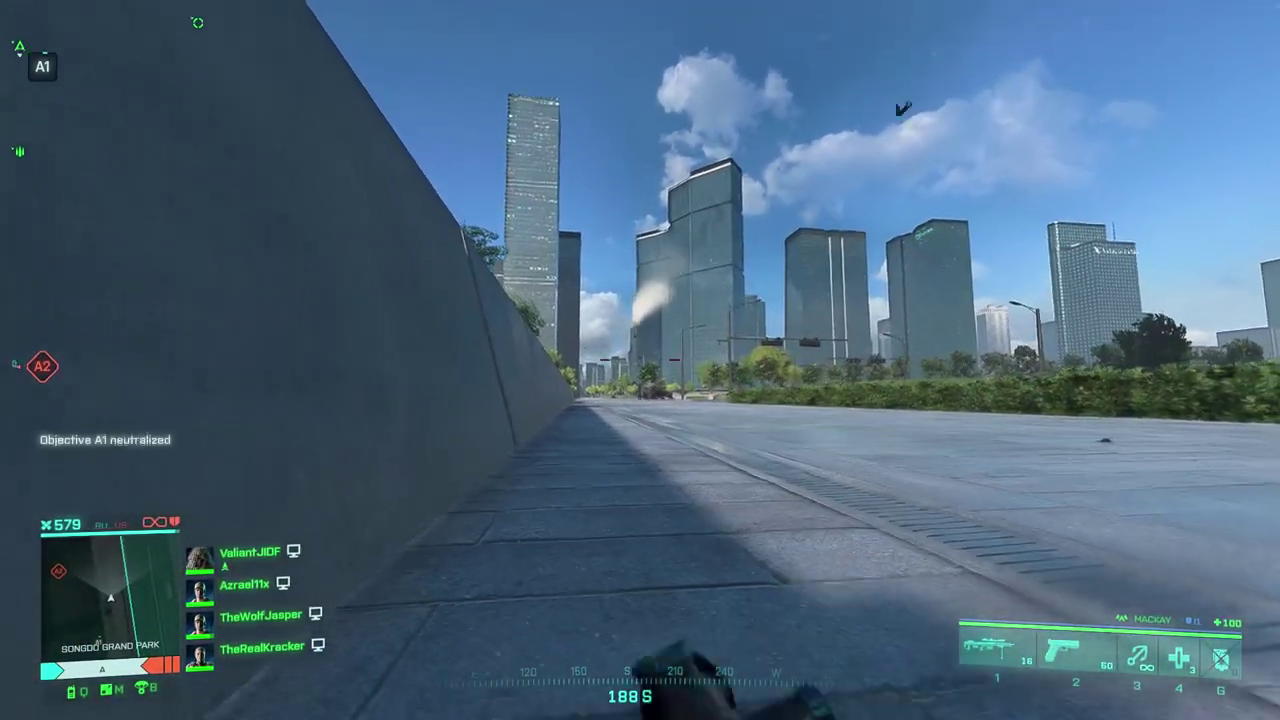
{"action": "right_click", "coordinate": [640, 360]}
{"action": "left_click", "coordinate": [640, 360]}
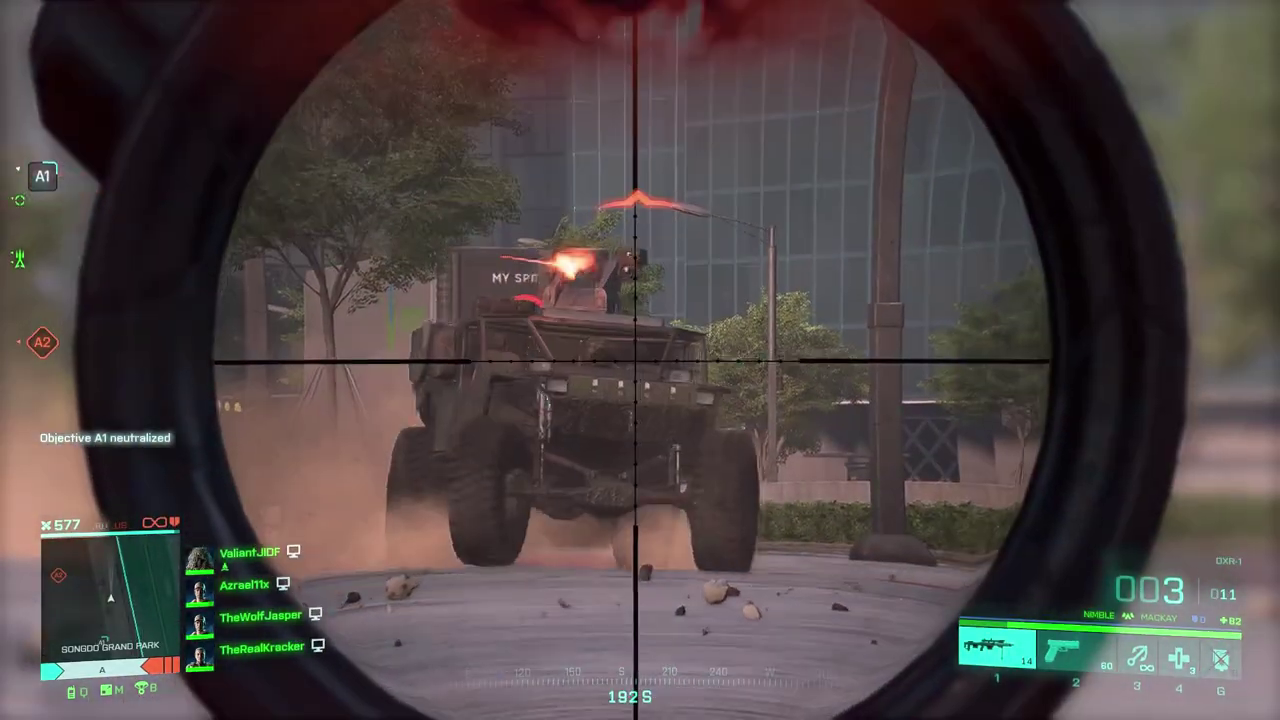
{"action": "left_click", "coordinate": [640, 360]}
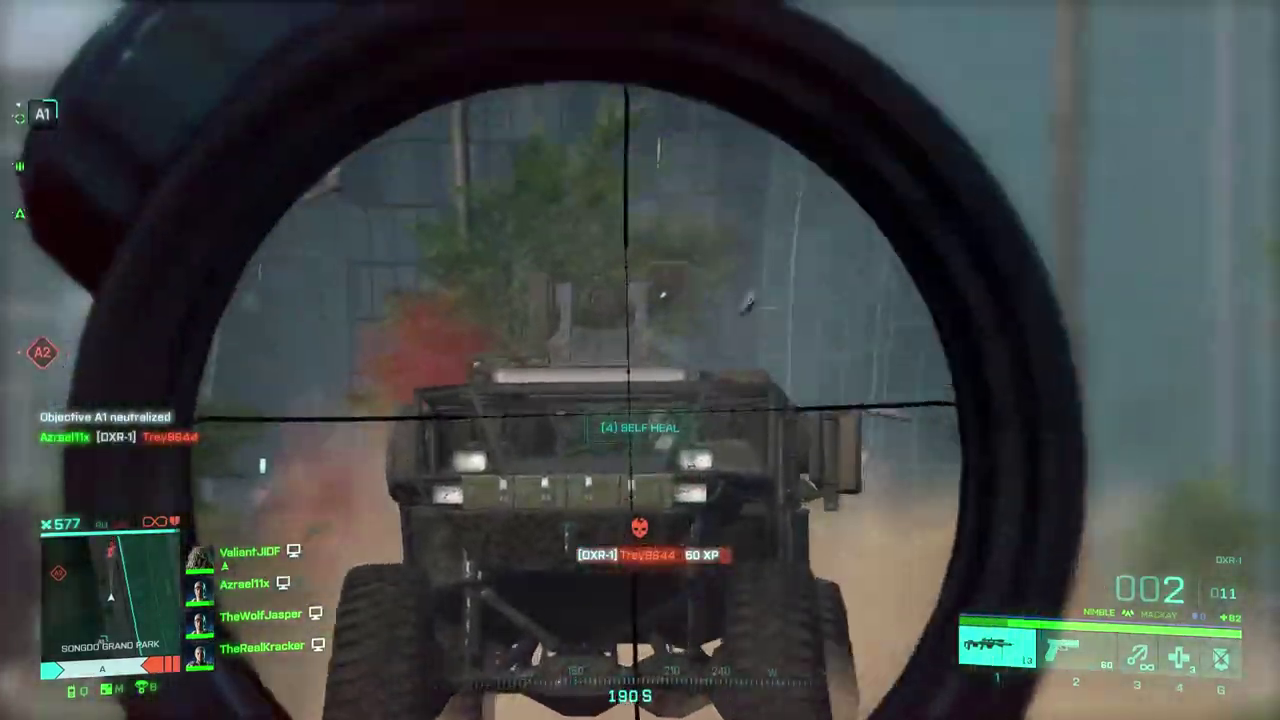
{"action": "left_click", "coordinate": [640, 360]}
{"action": "right_click", "coordinate": [640, 360]}
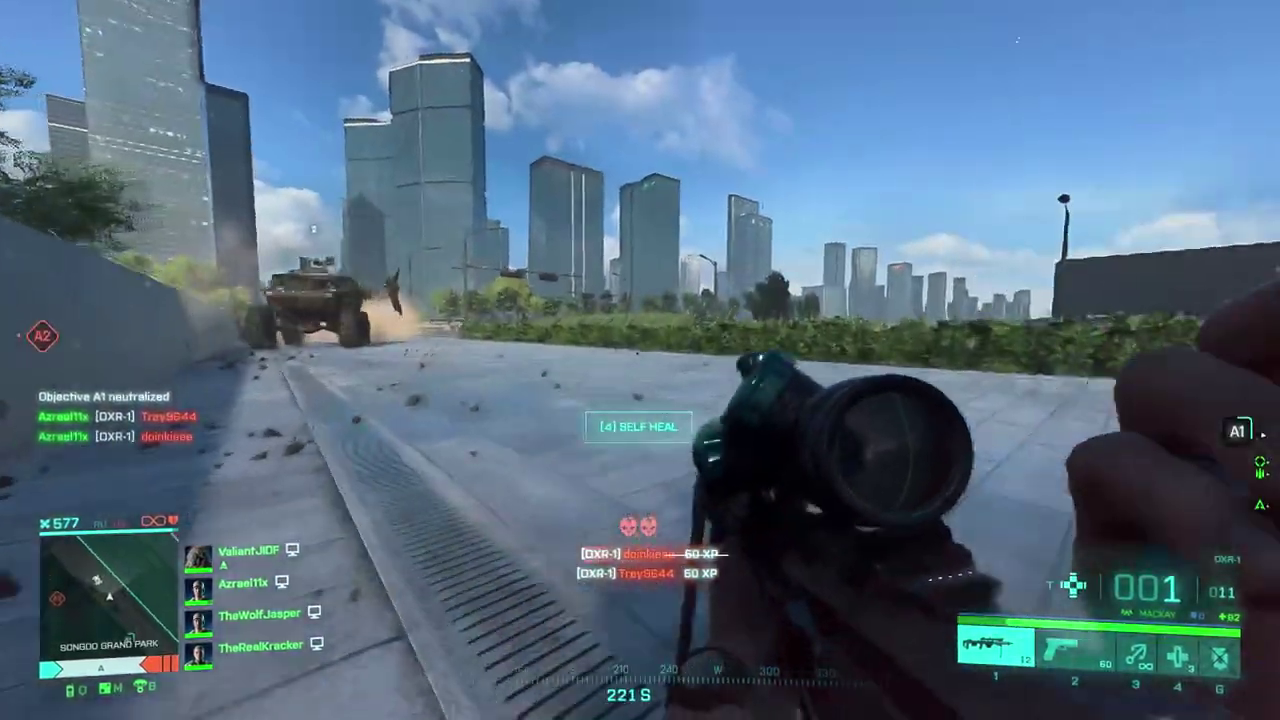
{"action": "key", "text": "2"}
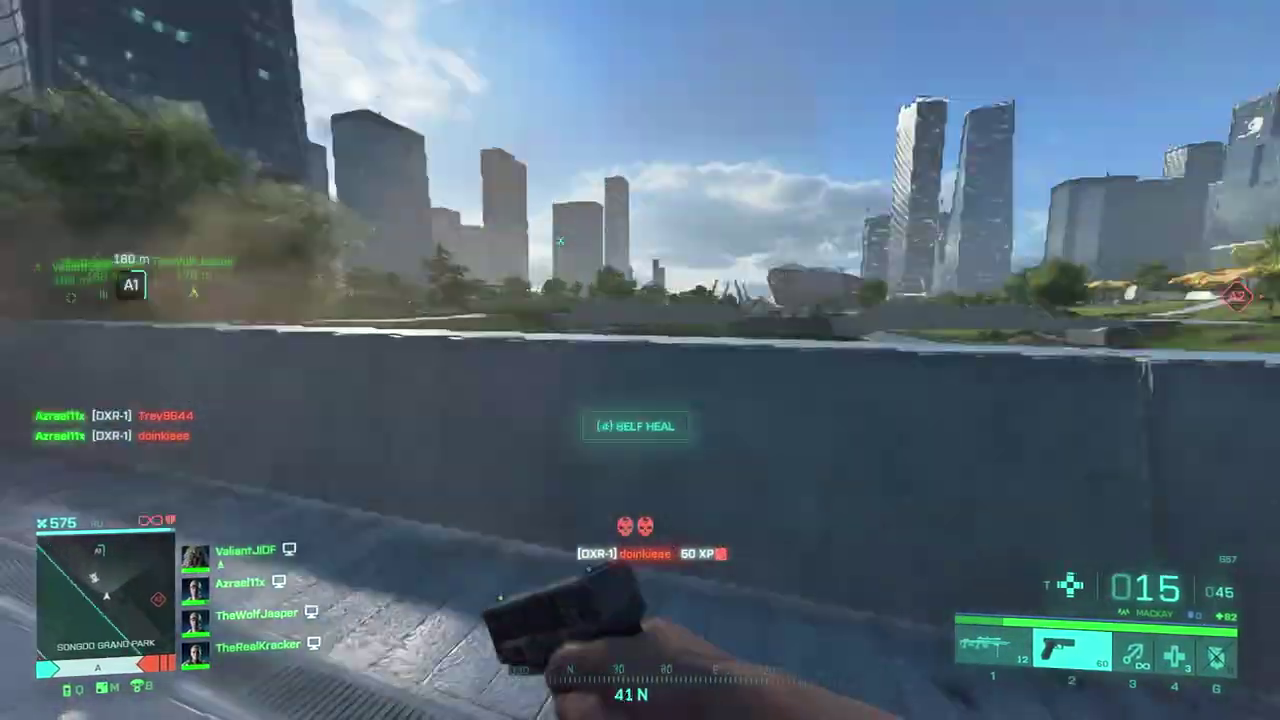
{"action": "key", "text": "1"}
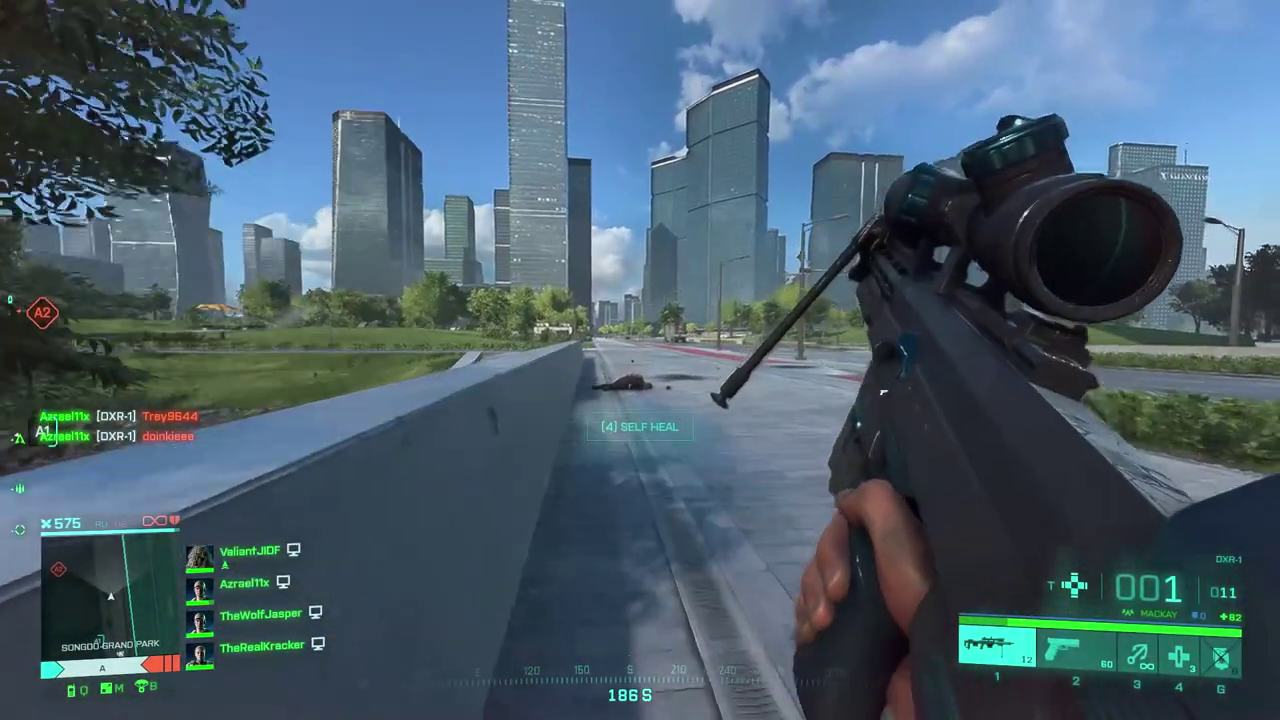
{"action": "key", "text": "r"}
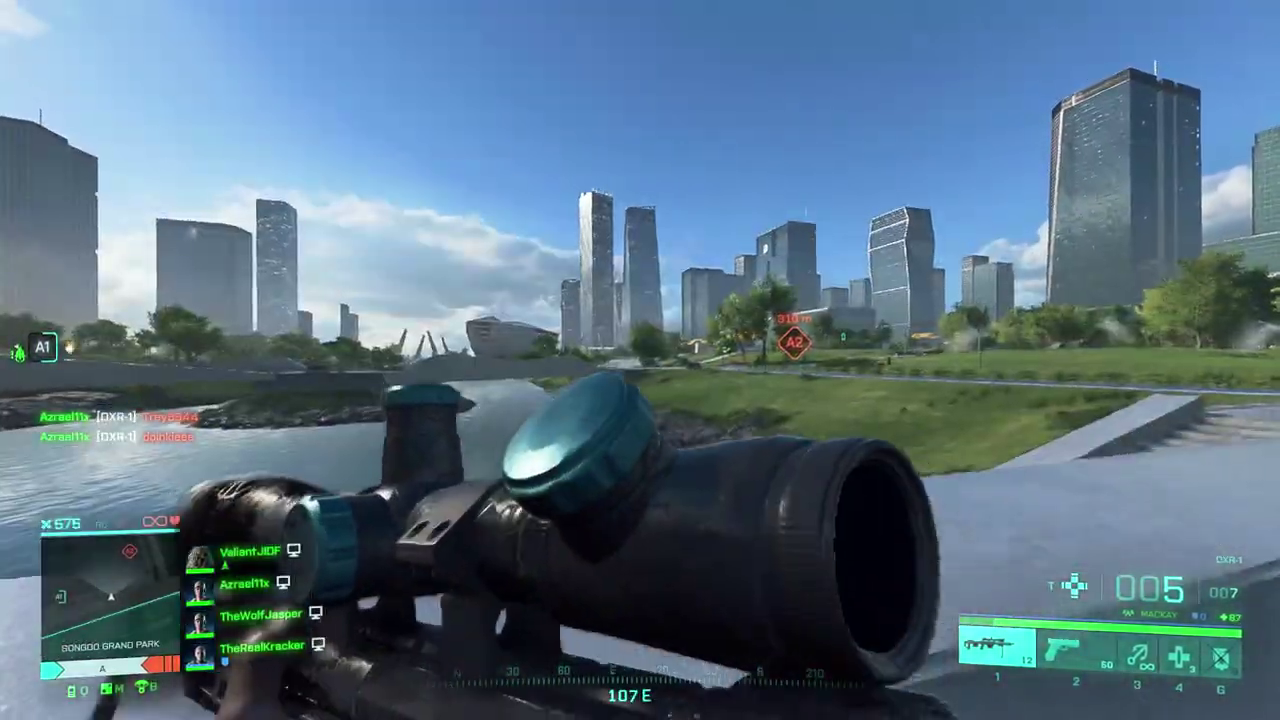
{"action": "right_click", "coordinate": [640, 360]}
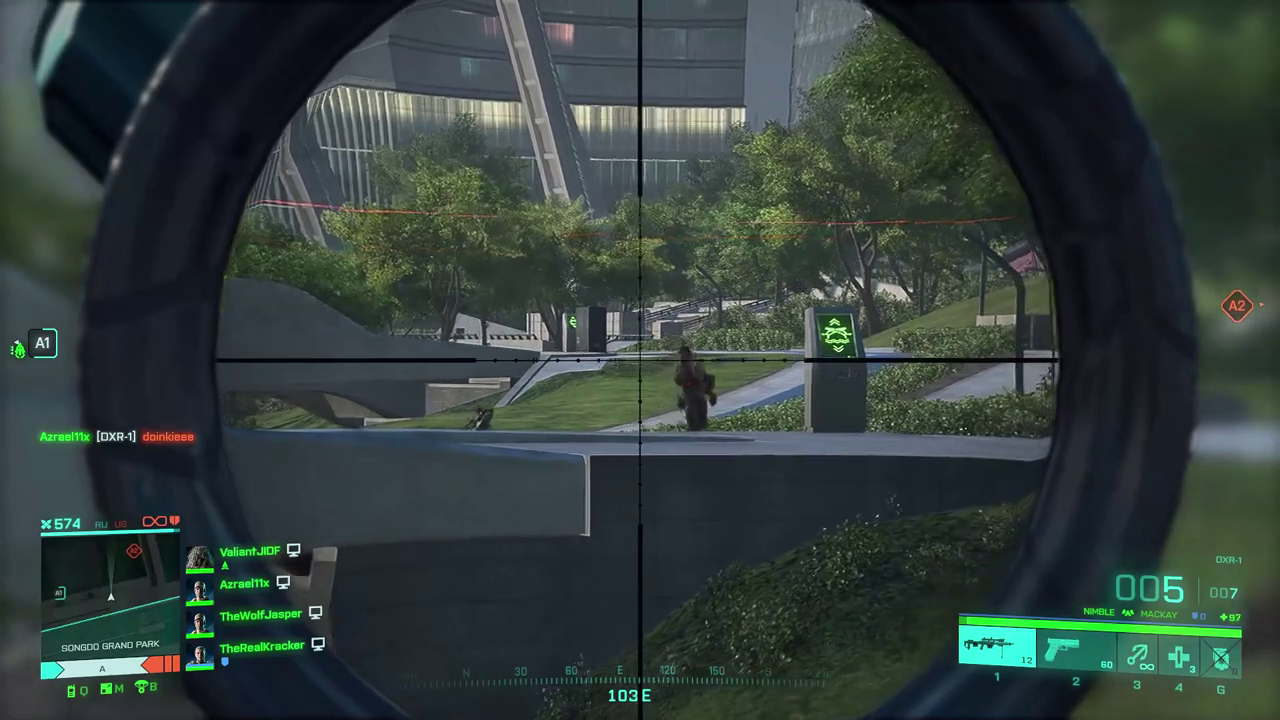
{"action": "left_click", "coordinate": [640, 360]}
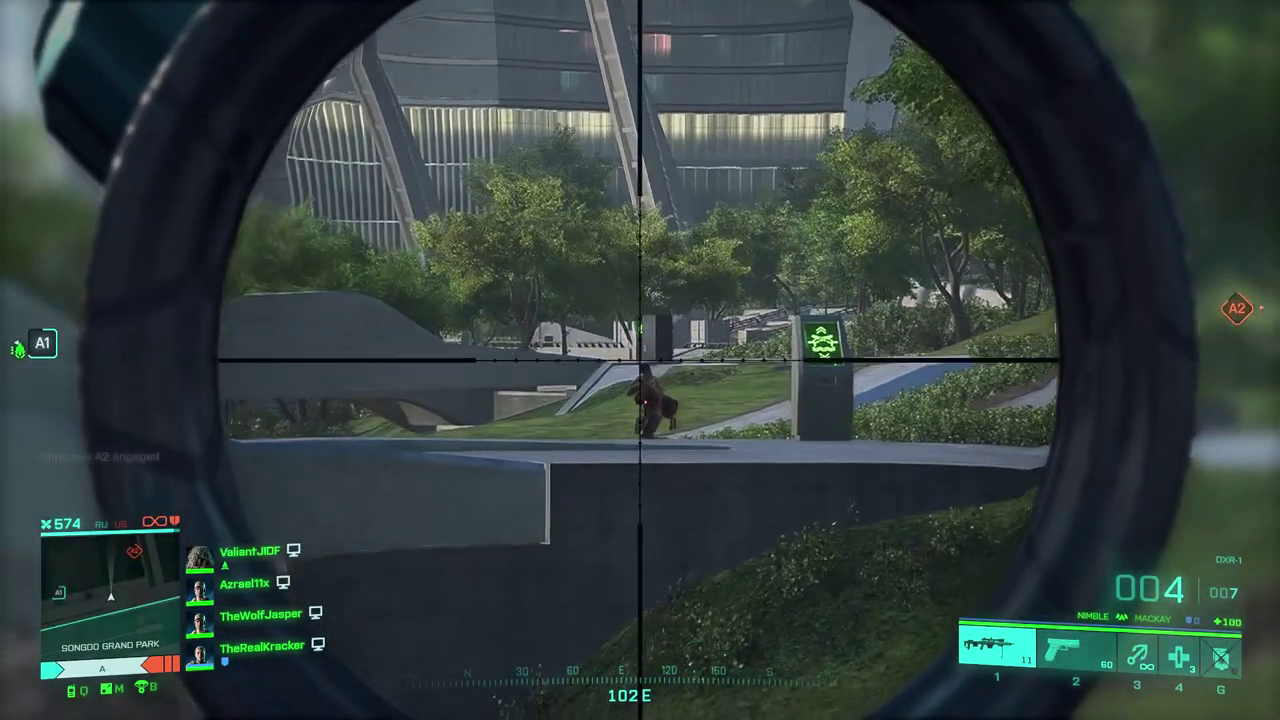